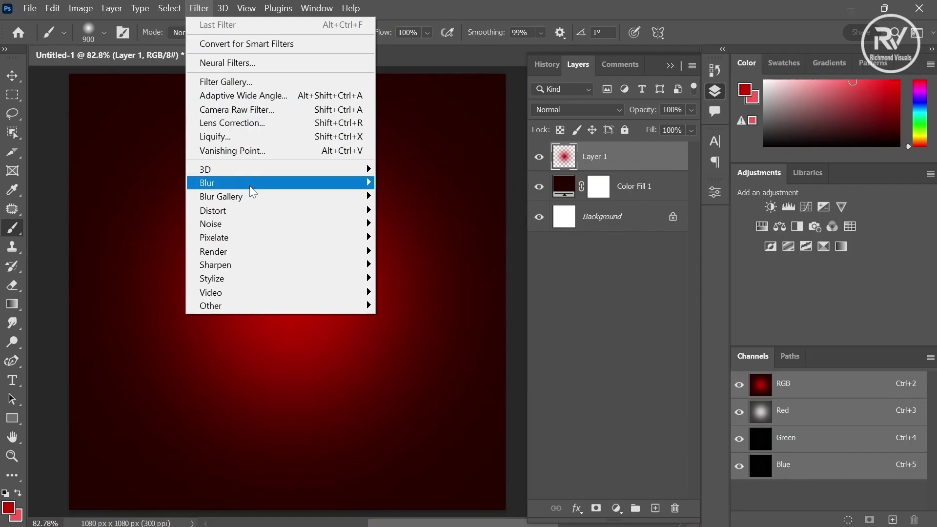
Apply a Gaussian Blur with a radius of about 153.2 pixels to the red glow on Layer 1.
{"action": "mouse_move", "coordinate": [253, 185]}
{"action": "left_click", "coordinate": [414, 243]}
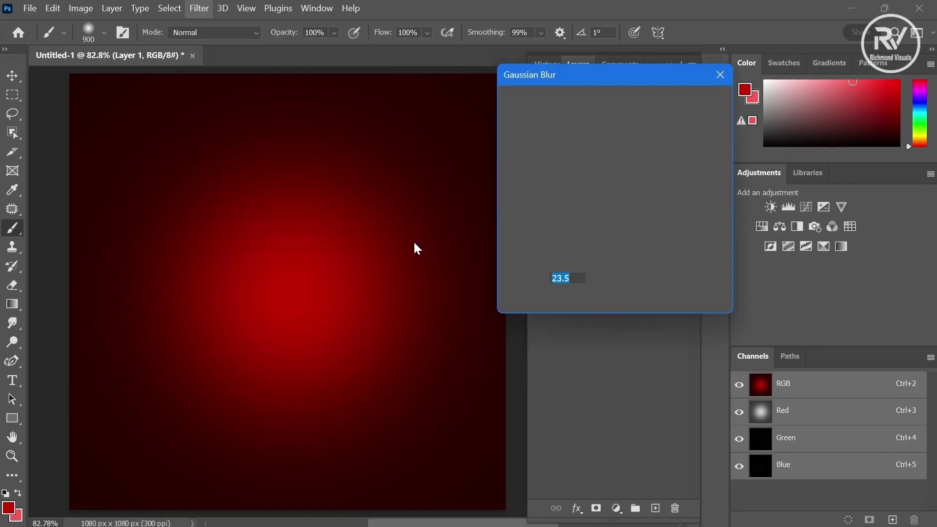
{"action": "left_click", "coordinate": [614, 299]}
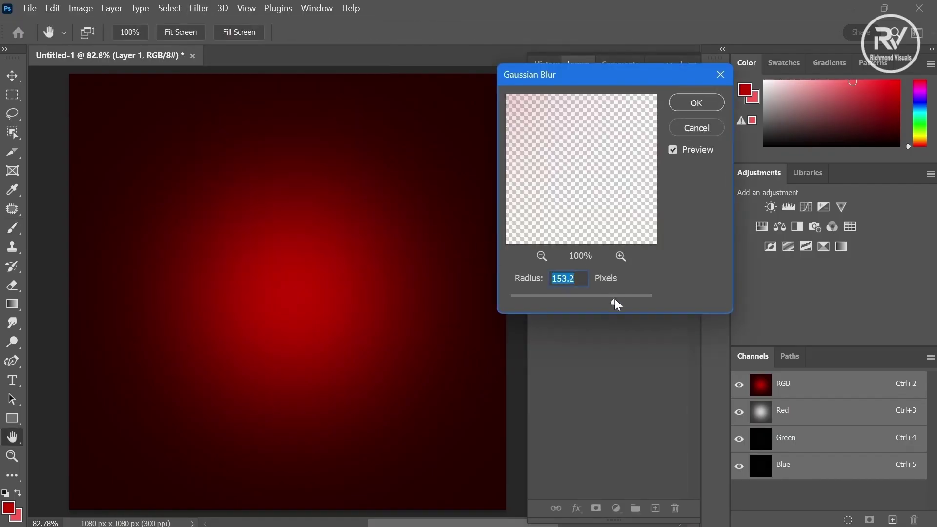
{"action": "left_click", "coordinate": [696, 105]}
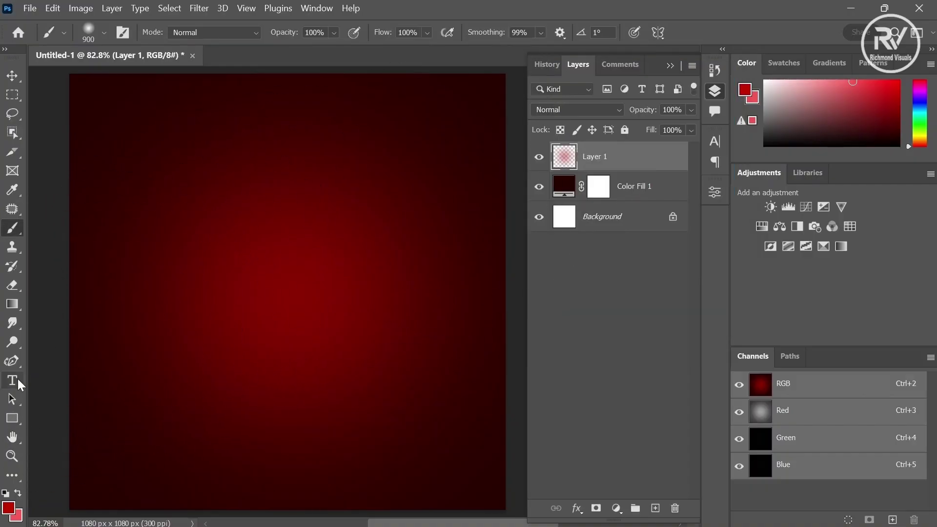
Add a white text layer reading "SONY" in Impact near the canvas's upper left area.
{"action": "left_click", "coordinate": [182, 171]}
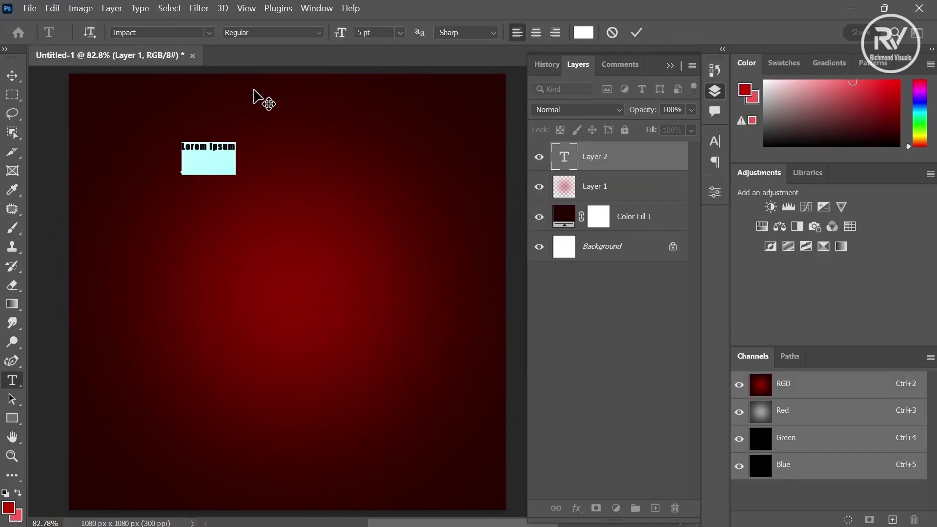
{"action": "type", "text": "SONY"}
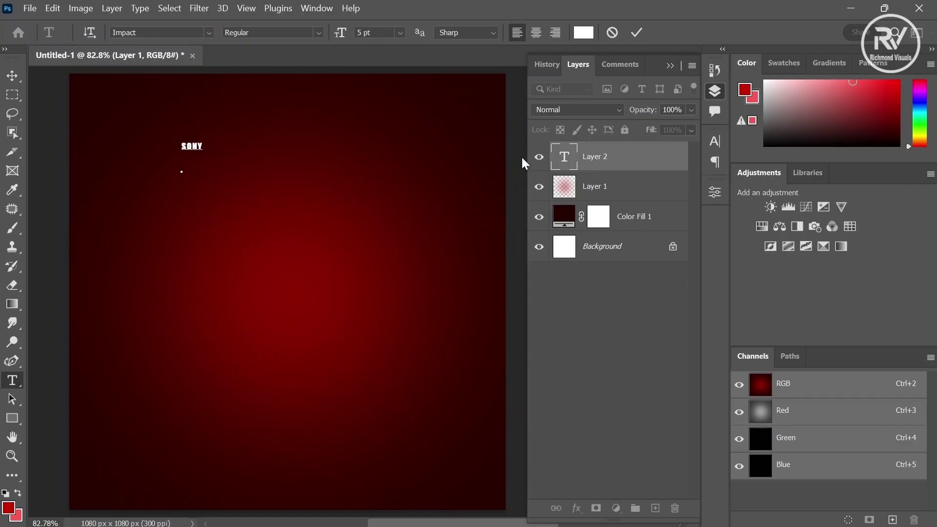
{"action": "left_click", "coordinate": [609, 161]}
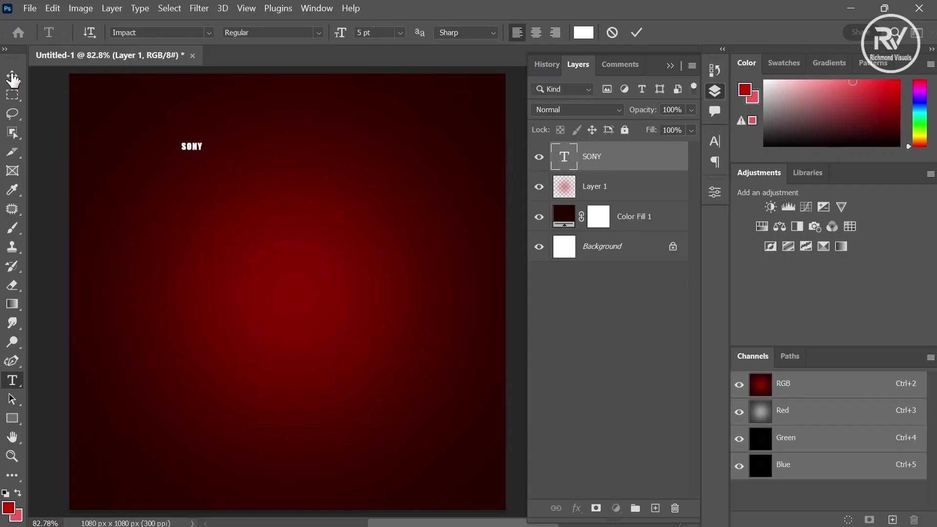
Scale the SONY text up to about 1780% and position it across the upper half of the canvas.
{"action": "left_click", "coordinate": [12, 77]}
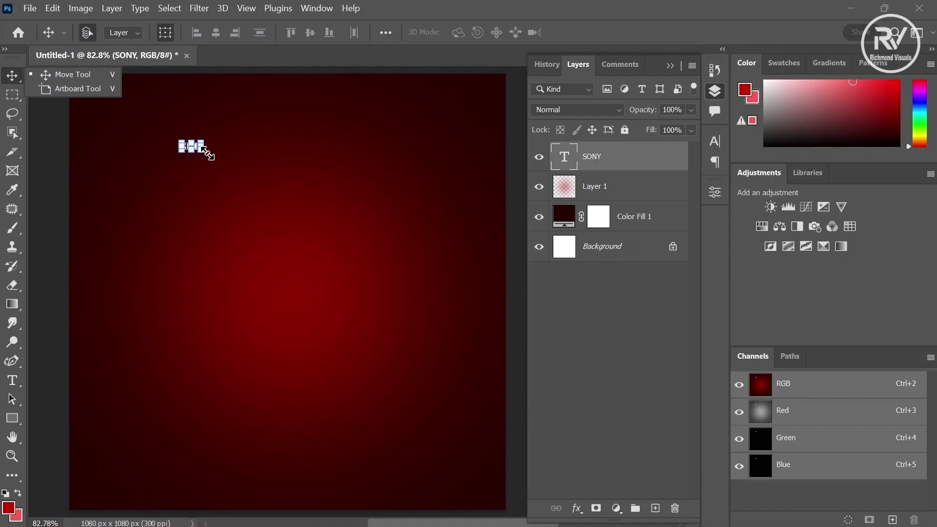
{"action": "left_click_drag", "start_coordinate": [208, 152], "coordinate": [553, 273]}
{"action": "left_click_drag", "start_coordinate": [412, 224], "coordinate": [356, 221]}
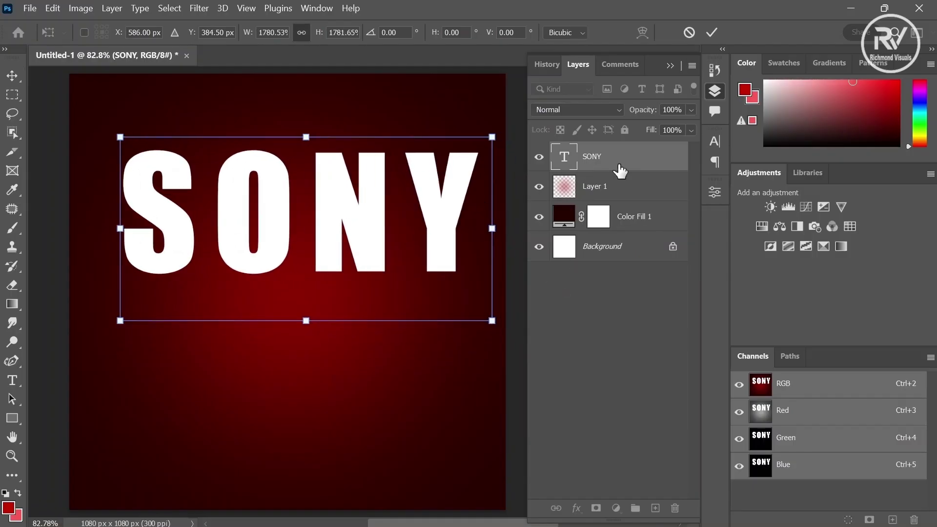
{"action": "key", "text": "Return"}
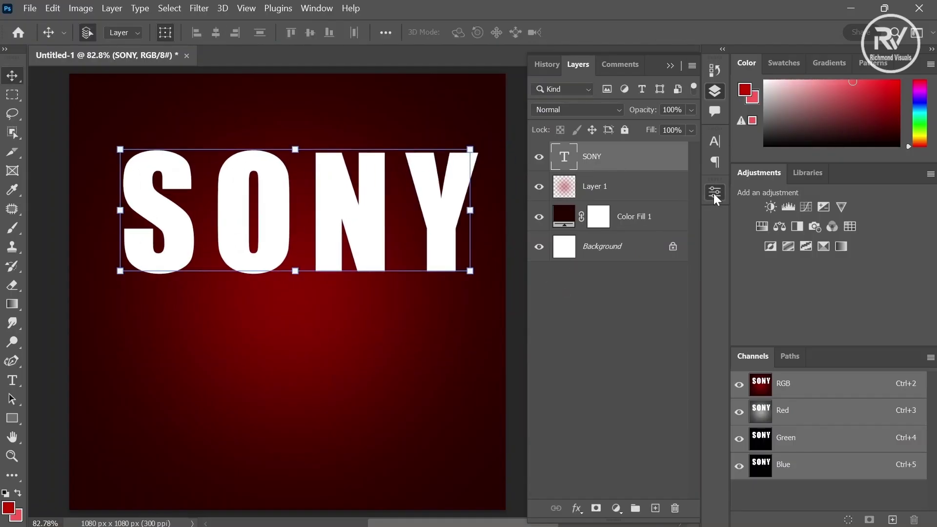
Set the SONY text's vertical scale to 110% and its tracking to -10.
{"action": "left_click", "coordinate": [714, 193]}
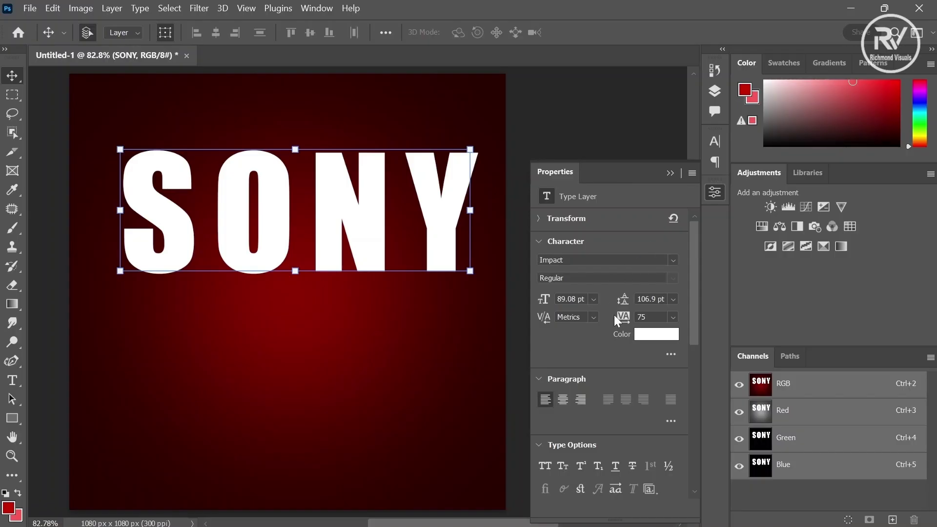
{"action": "left_click", "coordinate": [669, 354]}
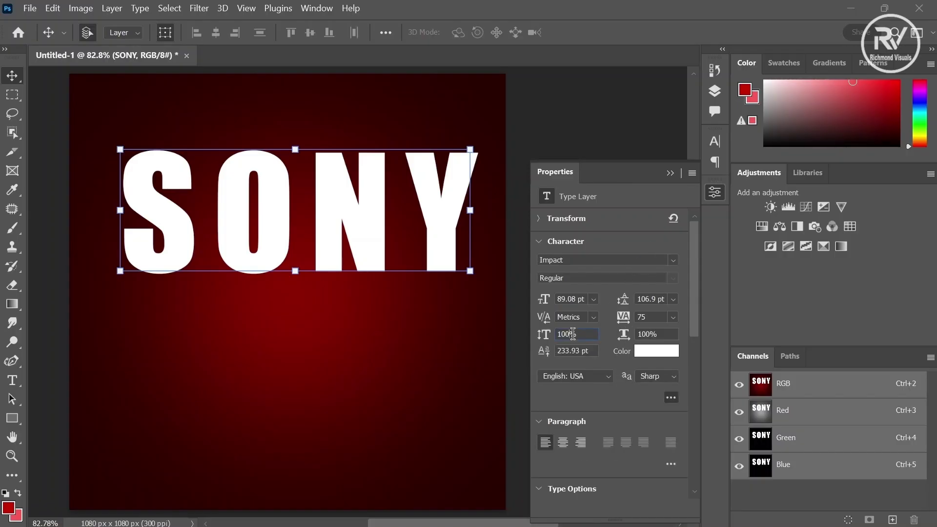
{"action": "scroll", "coordinate": [573, 334], "scroll_direction": "up", "scroll_amount": 10}
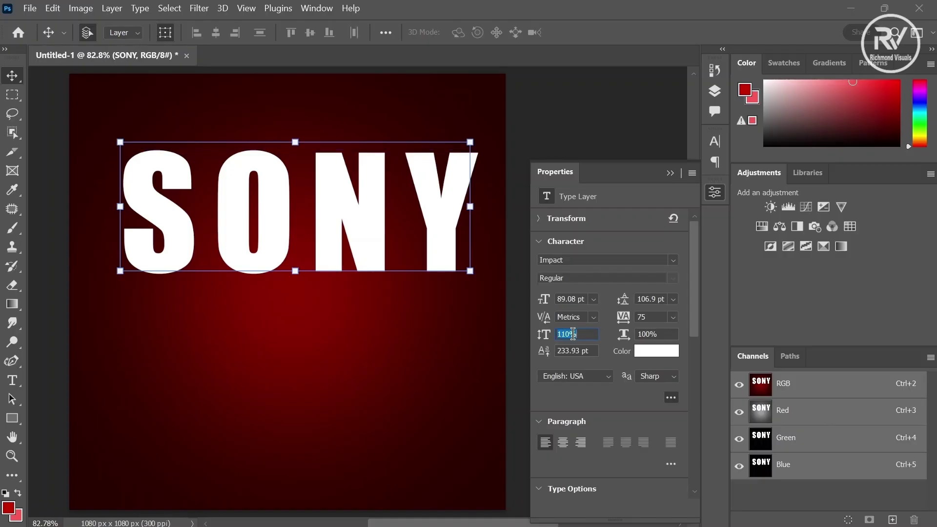
{"action": "left_click", "coordinate": [673, 317]}
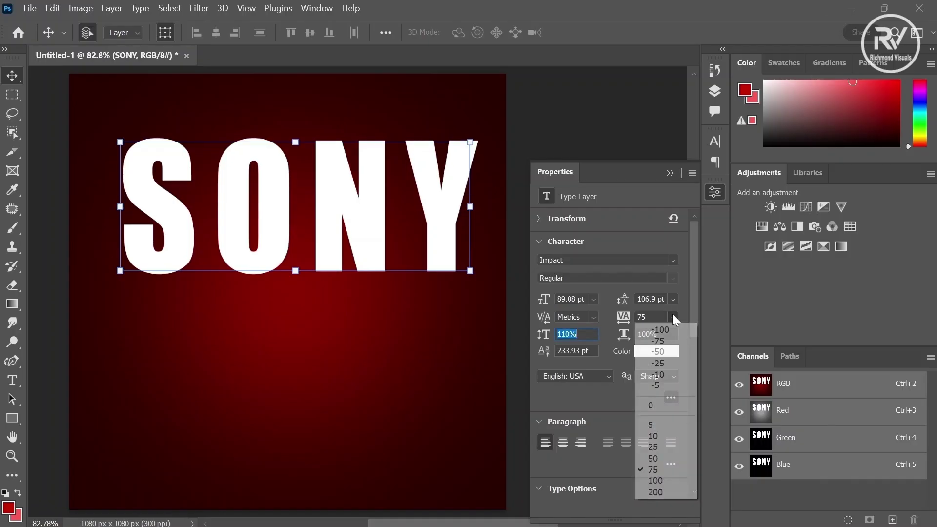
{"action": "left_click", "coordinate": [661, 371]}
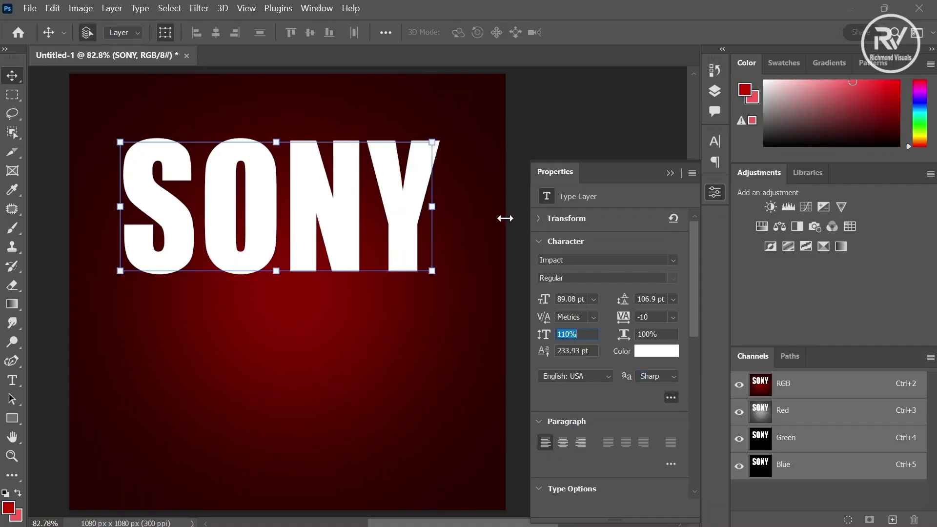
Stretch the SONY text vertically to about 107.5% of its height, keeping its width.
{"action": "left_click_drag", "start_coordinate": [285, 275], "coordinate": [284, 340]}
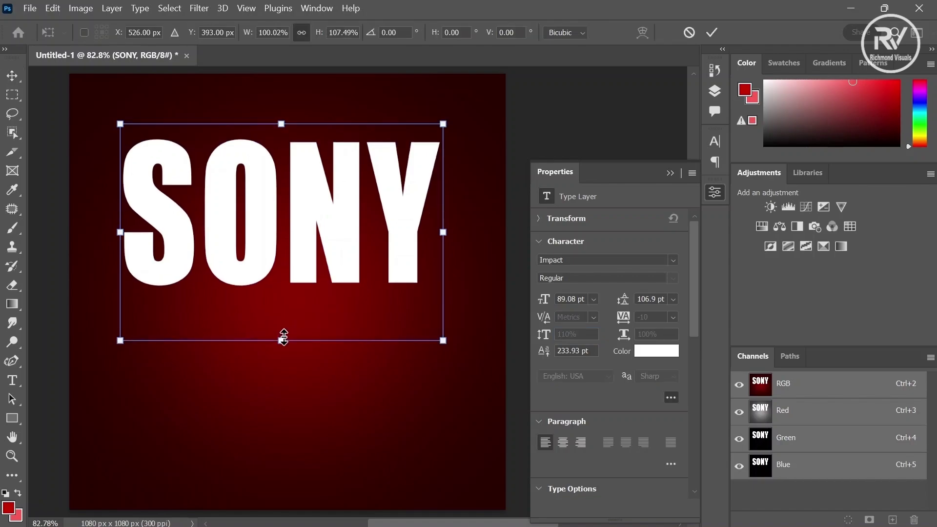
{"action": "left_click", "coordinate": [714, 31]}
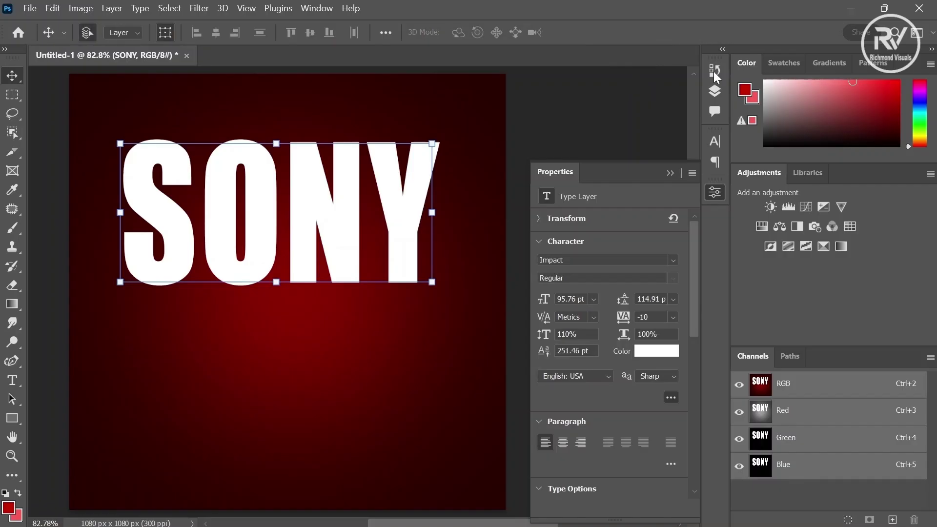
{"action": "left_click", "coordinate": [714, 91]}
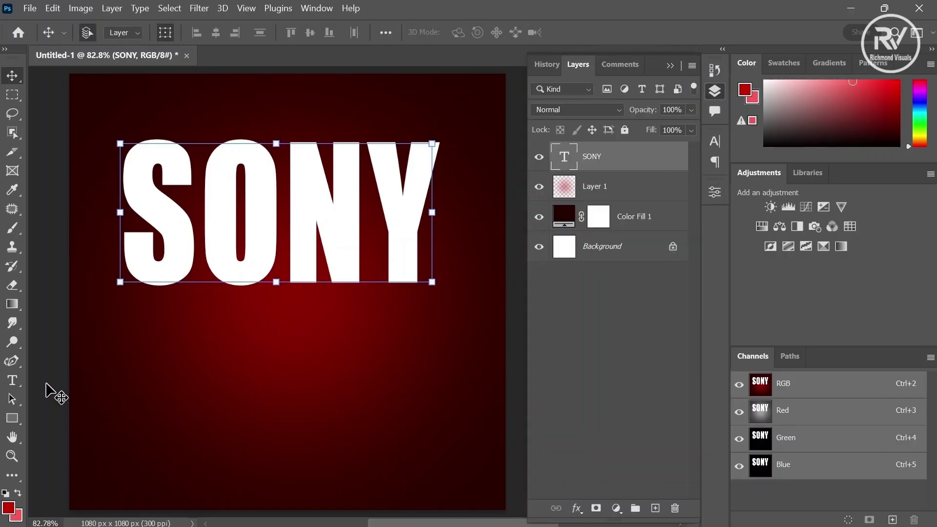
Draw a rectangle about 1128 × 469 px across the lower canvas and lower its upper-right corner into a slanted edge, converting it to a regular path.
{"action": "left_click", "coordinate": [12, 417]}
{"action": "left_click_drag", "start_coordinate": [58, 336], "coordinate": [513, 520]}
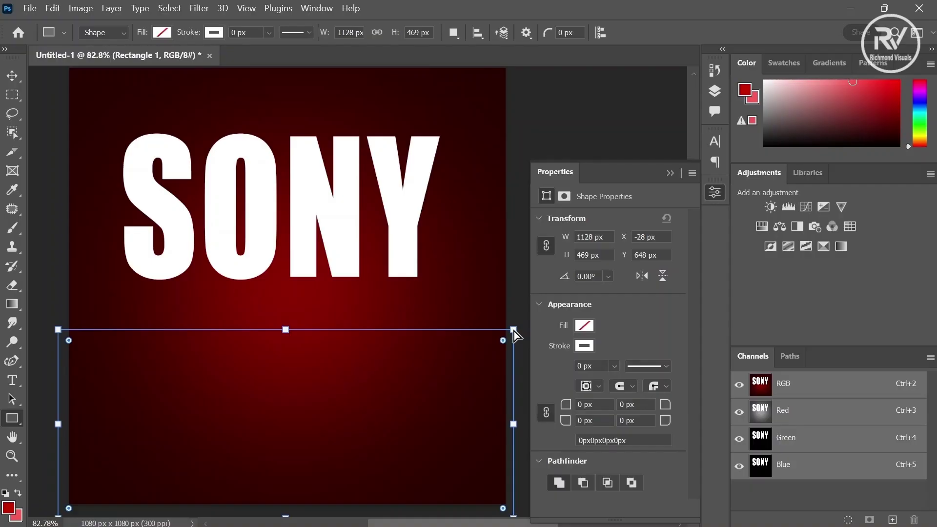
{"action": "left_click_drag", "start_coordinate": [514, 336], "coordinate": [515, 380]}
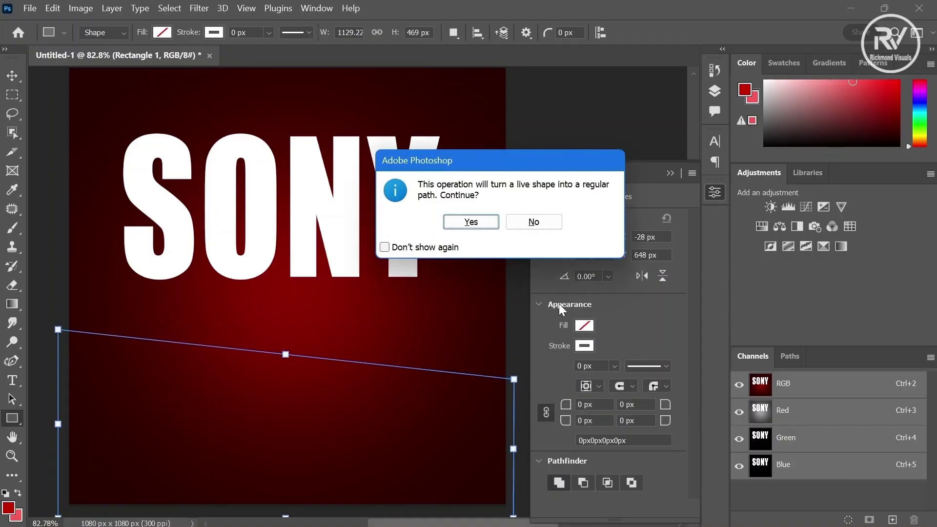
{"action": "left_click", "coordinate": [470, 223]}
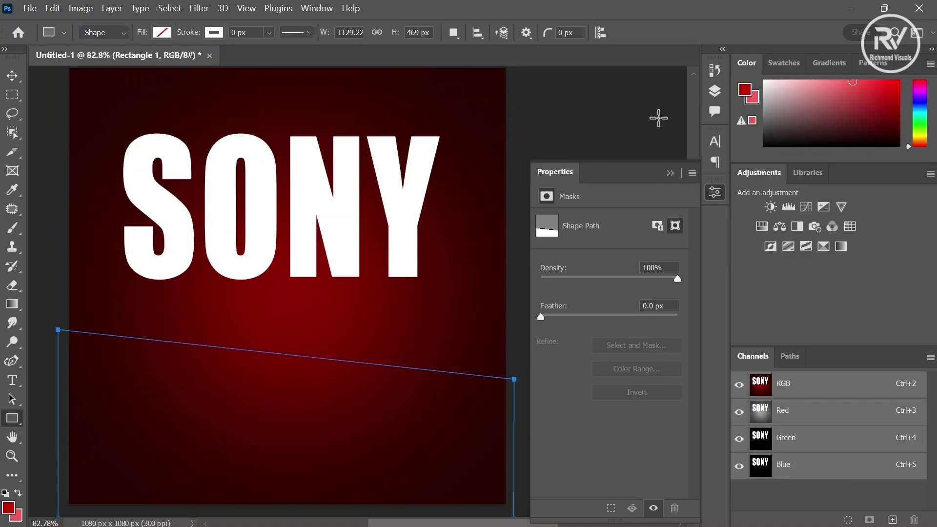
Add a Color Overlay layer style to Rectangle 1 with the red color ca0202.
{"action": "left_click", "coordinate": [716, 92]}
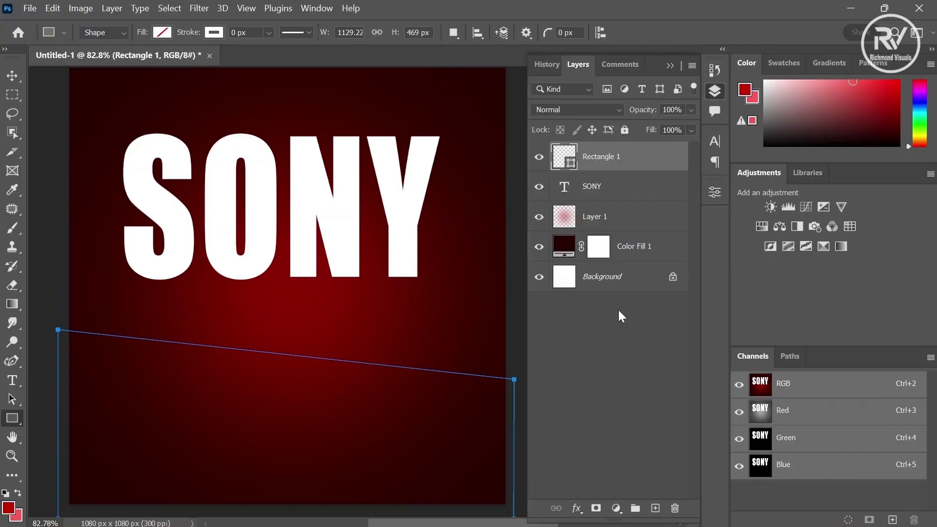
{"action": "left_click", "coordinate": [576, 508]}
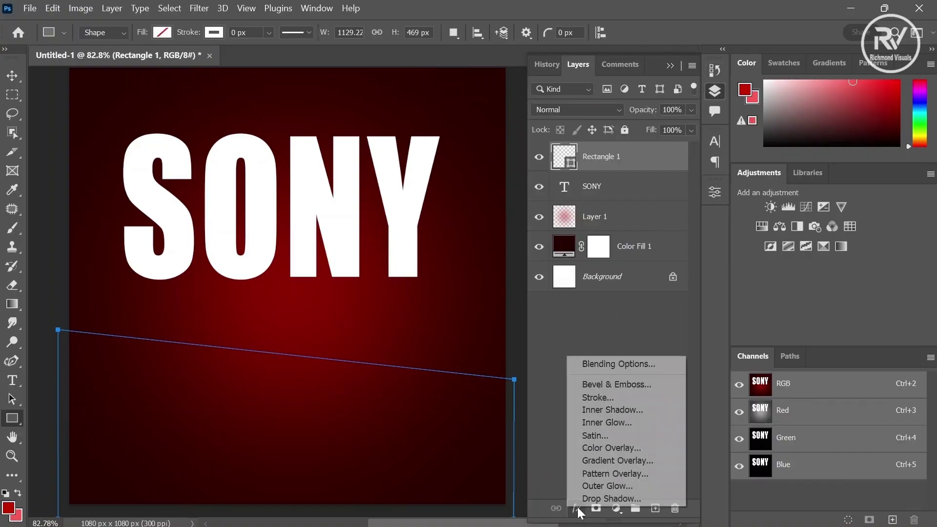
{"action": "left_click", "coordinate": [611, 445]}
{"action": "left_click", "coordinate": [702, 105]}
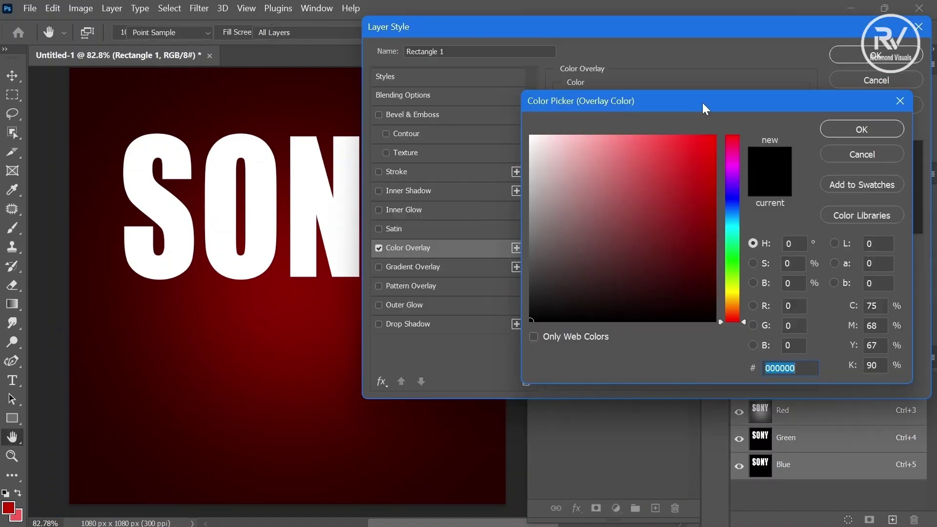
{"action": "left_click_drag", "start_coordinate": [708, 197], "coordinate": [713, 175]}
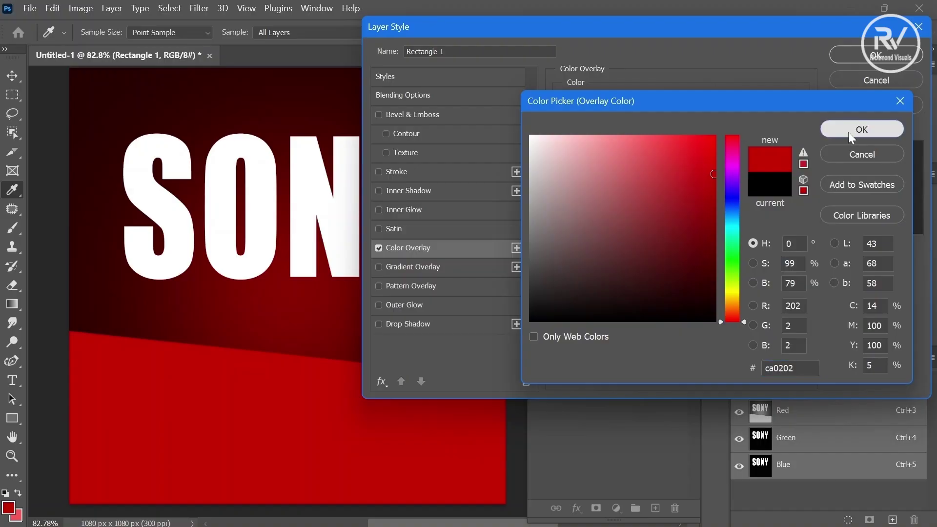
{"action": "left_click", "coordinate": [848, 132]}
{"action": "left_click", "coordinate": [867, 59]}
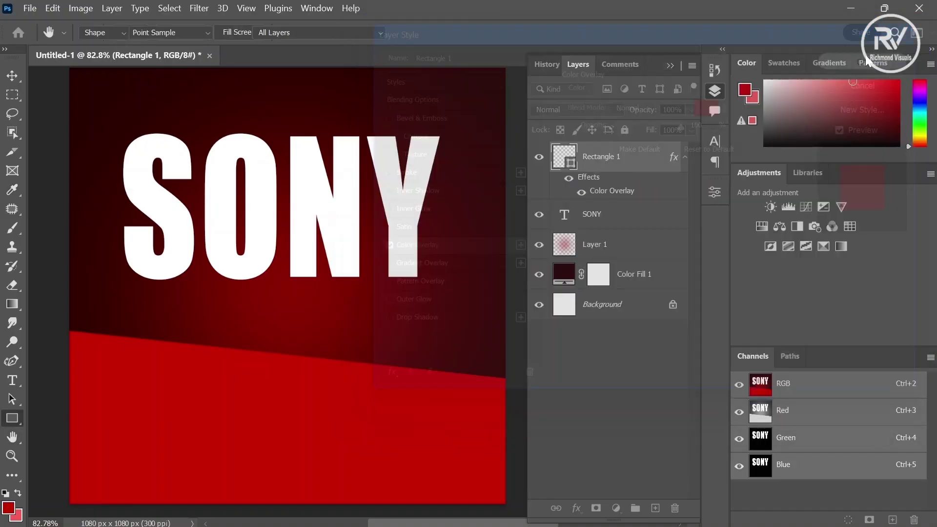
Convert Rectangle 1 to a smart object and add a new empty layer clipped to it.
{"action": "right_click", "coordinate": [648, 154]}
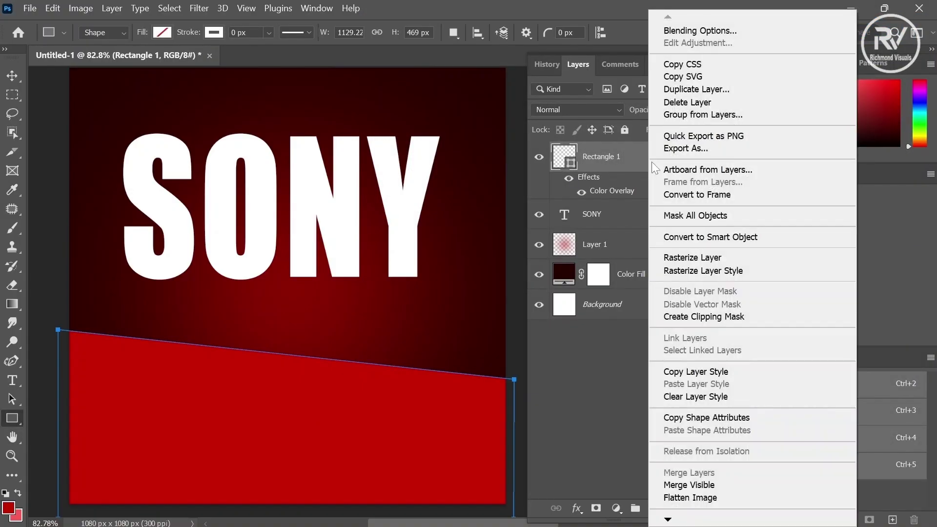
{"action": "left_click", "coordinate": [683, 238]}
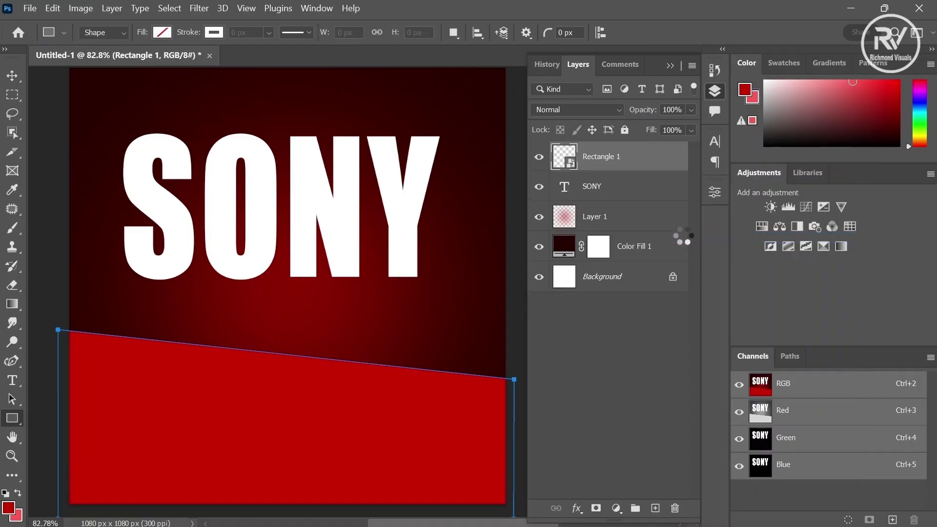
{"action": "left_click", "coordinate": [655, 508]}
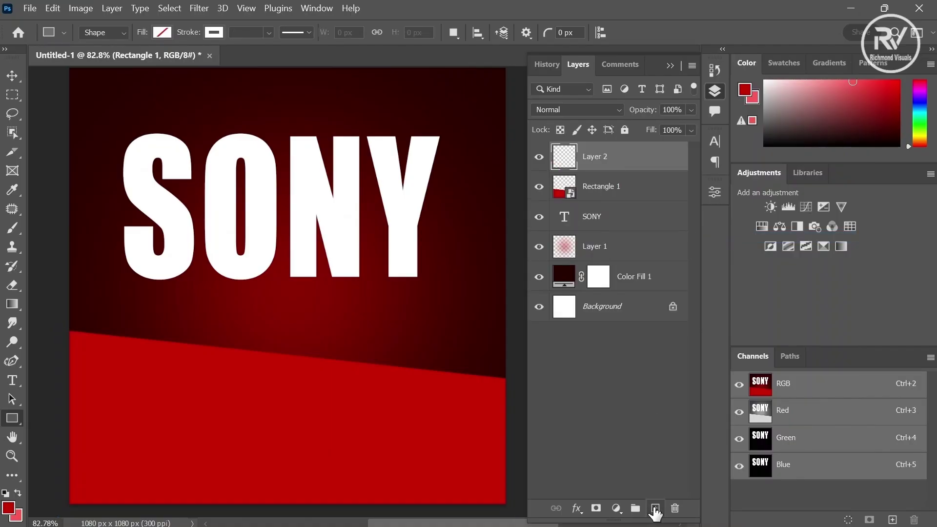
{"action": "right_click", "coordinate": [611, 159]}
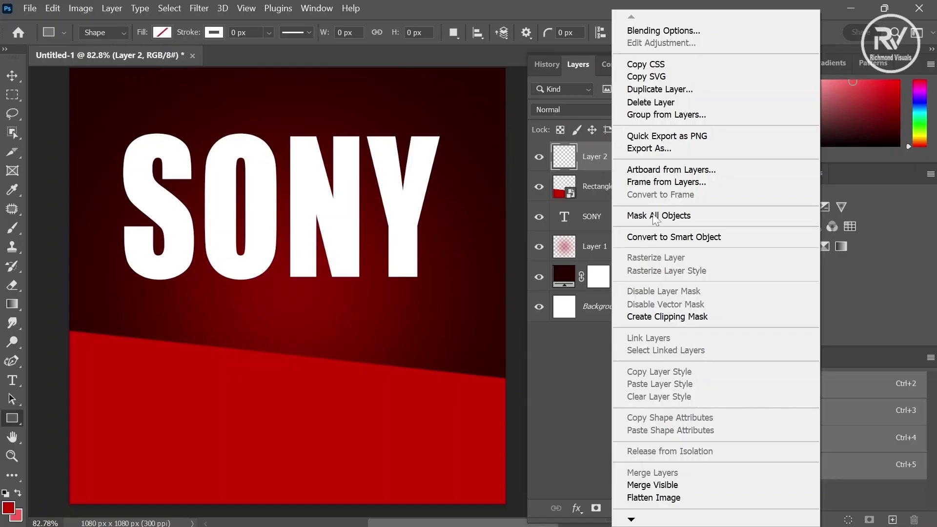
{"action": "left_click", "coordinate": [651, 317]}
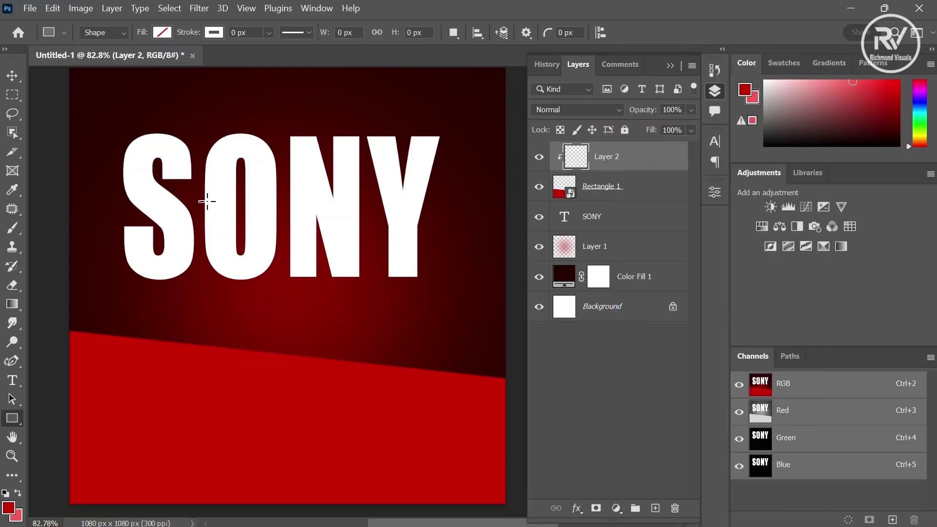
Select a slanted area over the right end of the red shape with the Polygonal Lasso tool.
{"action": "left_click", "coordinate": [13, 119]}
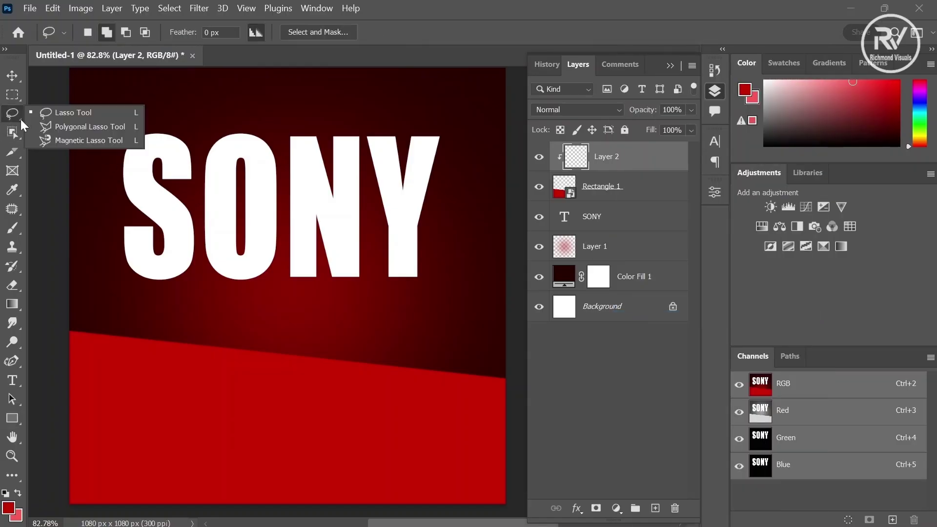
{"action": "left_click", "coordinate": [48, 122]}
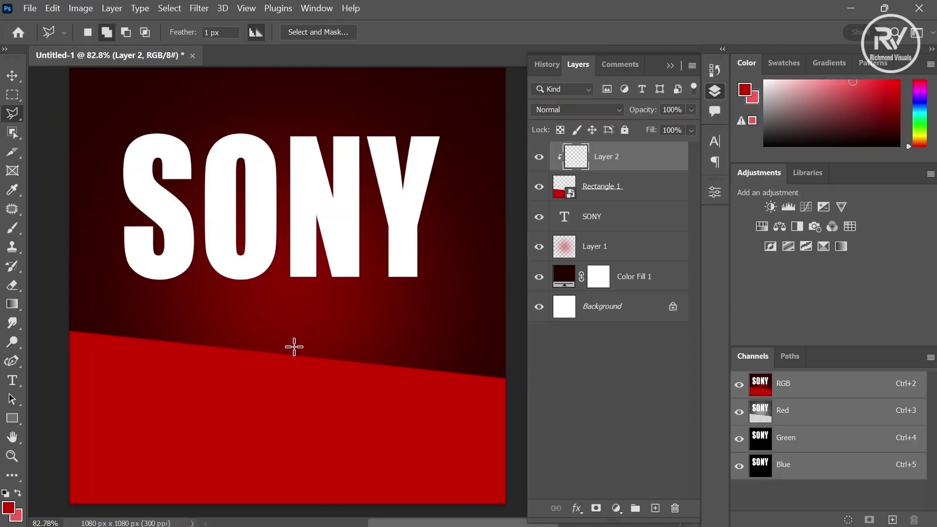
{"action": "left_click", "coordinate": [326, 347]}
{"action": "left_click", "coordinate": [448, 510]}
{"action": "left_click", "coordinate": [517, 507]}
{"action": "left_click", "coordinate": [327, 348]}
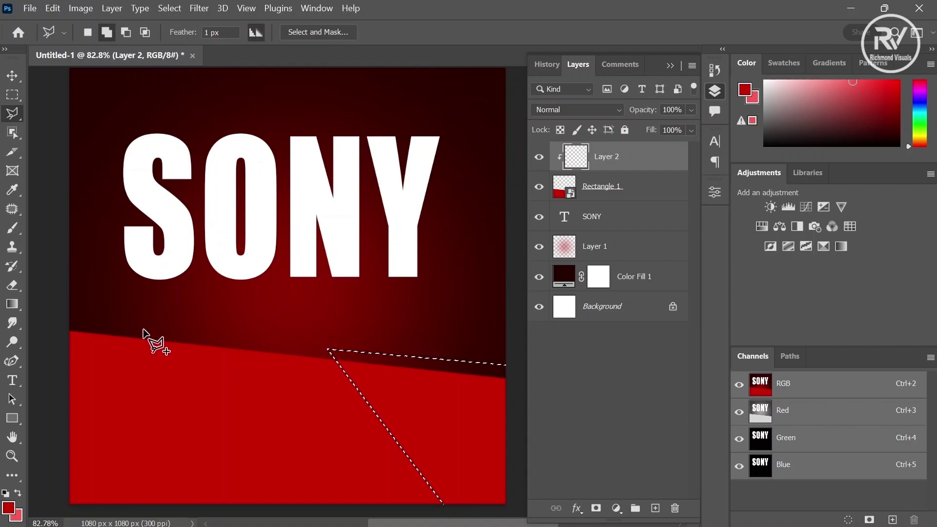
Add a slanted area over the left end of the red shape to the selection with the Polygonal Lasso tool.
{"action": "left_click", "coordinate": [130, 327]}
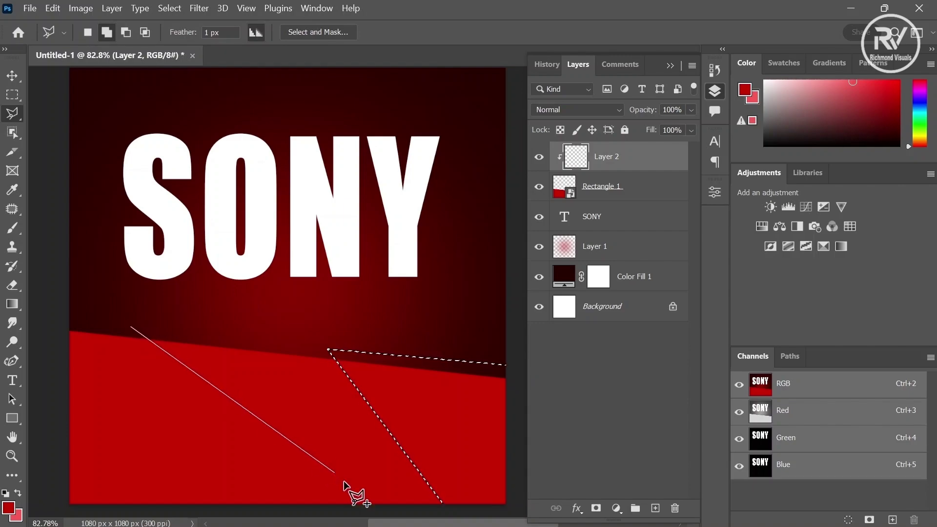
{"action": "left_click", "coordinate": [357, 509]}
{"action": "left_click", "coordinate": [59, 509]}
{"action": "left_click", "coordinate": [57, 324]}
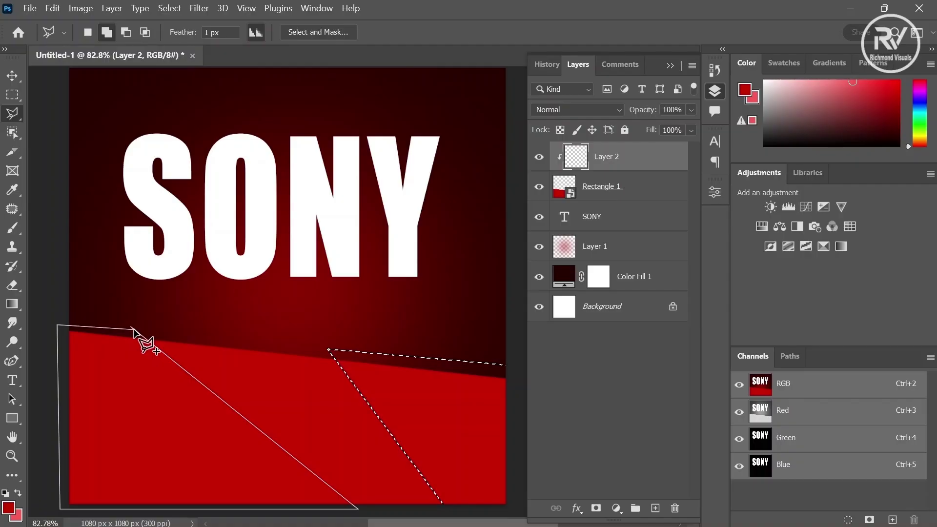
{"action": "left_click", "coordinate": [133, 331]}
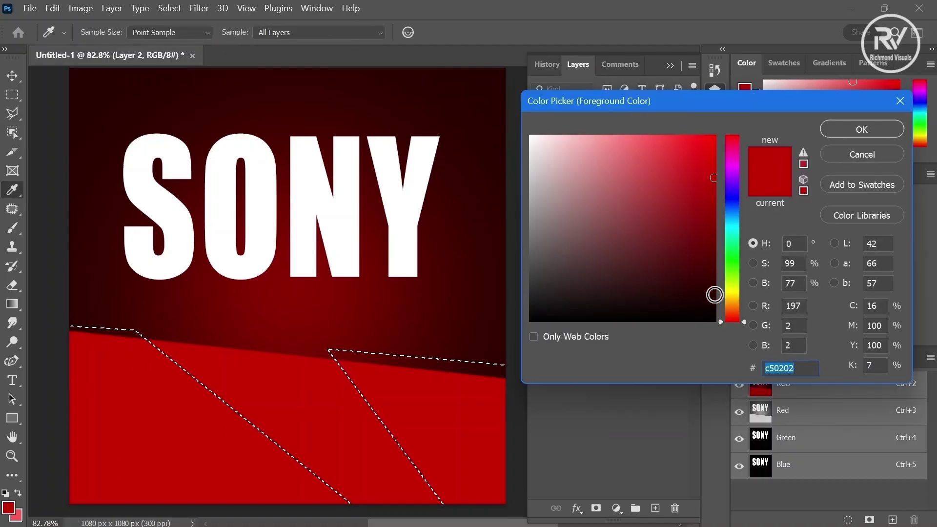
Paint both selected areas on Layer 2 with the near-black color 140000 using the Brush tool and clear the selection.
{"action": "left_click_drag", "start_coordinate": [717, 297], "coordinate": [713, 307]}
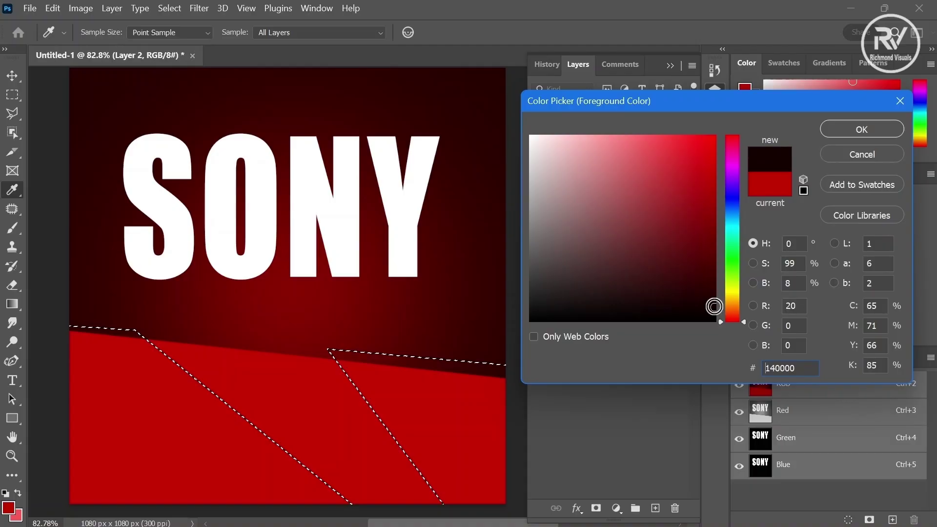
{"action": "left_click", "coordinate": [840, 128]}
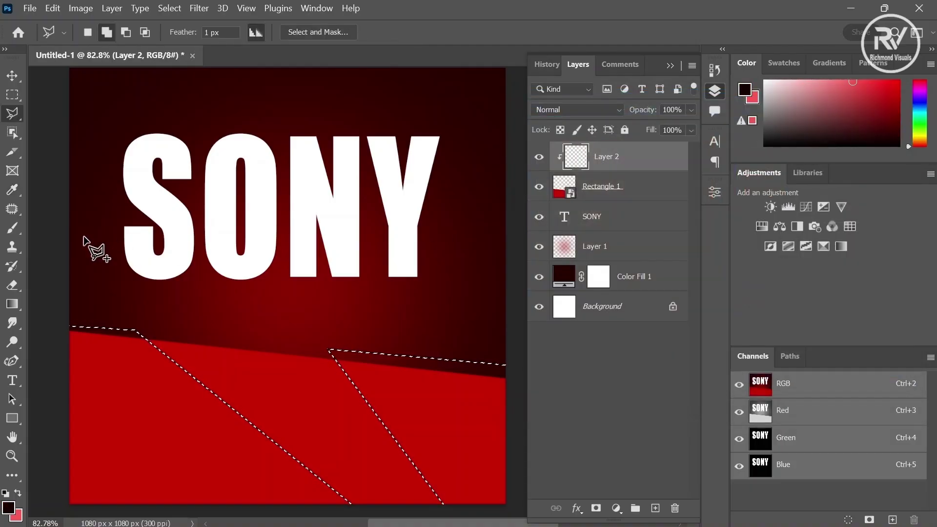
{"action": "key", "text": "b"}
{"action": "mouse_move", "coordinate": [162, 403]}
{"action": "left_mouse_down"}
{"action": "mouse_move", "coordinate": [139, 459]}
{"action": "mouse_move", "coordinate": [33, 378]}
{"action": "mouse_move", "coordinate": [223, 459]}
{"action": "mouse_move", "coordinate": [455, 430]}
{"action": "mouse_move", "coordinate": [425, 492]}
{"action": "mouse_move", "coordinate": [440, 427]}
{"action": "mouse_move", "coordinate": [344, 524]}
{"action": "mouse_move", "coordinate": [167, 391]}
{"action": "mouse_move", "coordinate": [96, 429]}
{"action": "mouse_move", "coordinate": [279, 459]}
{"action": "mouse_move", "coordinate": [444, 423]}
{"action": "mouse_move", "coordinate": [306, 431]}
{"action": "left_mouse_up"}
{"action": "left_click", "coordinate": [169, 8]}
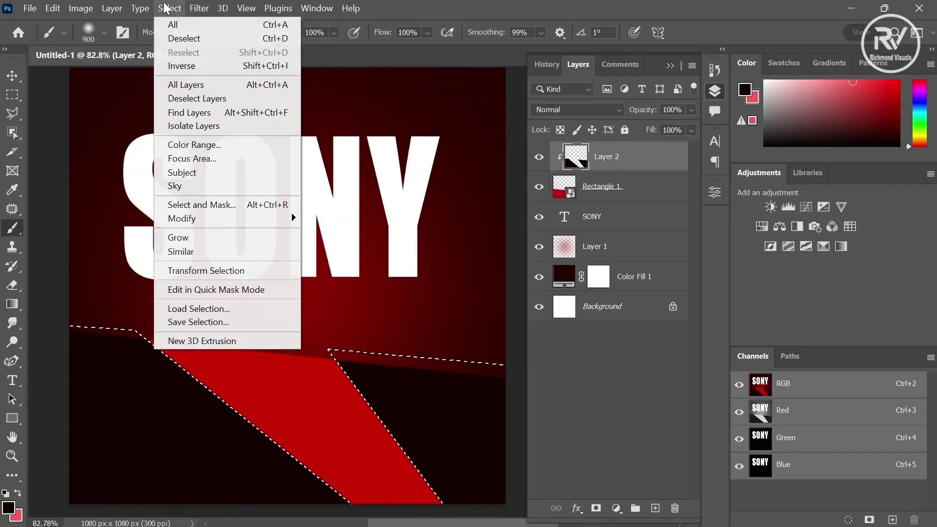
{"action": "left_click", "coordinate": [179, 38]}
Apply a Gaussian Blur with a radius of 147.4 pixels to the dark areas on Layer 2.
{"action": "left_click", "coordinate": [193, 9]}
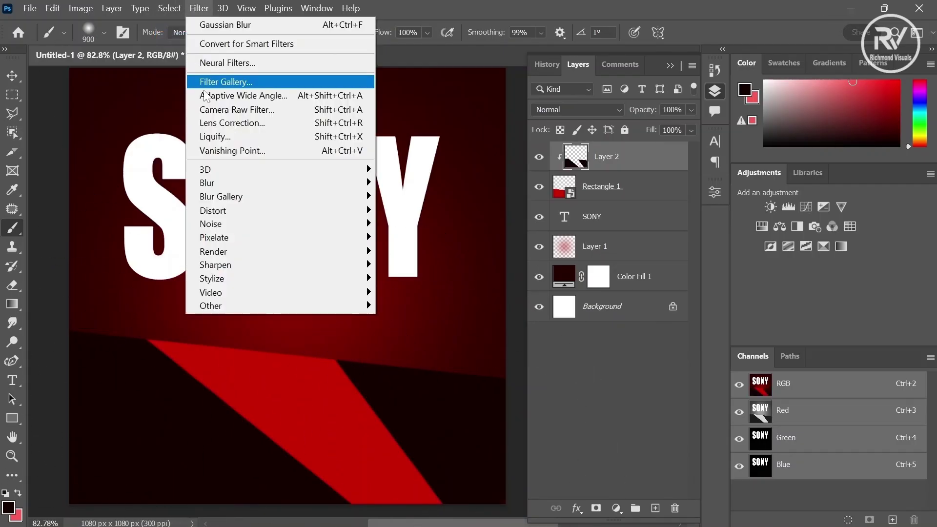
{"action": "mouse_move", "coordinate": [236, 184]}
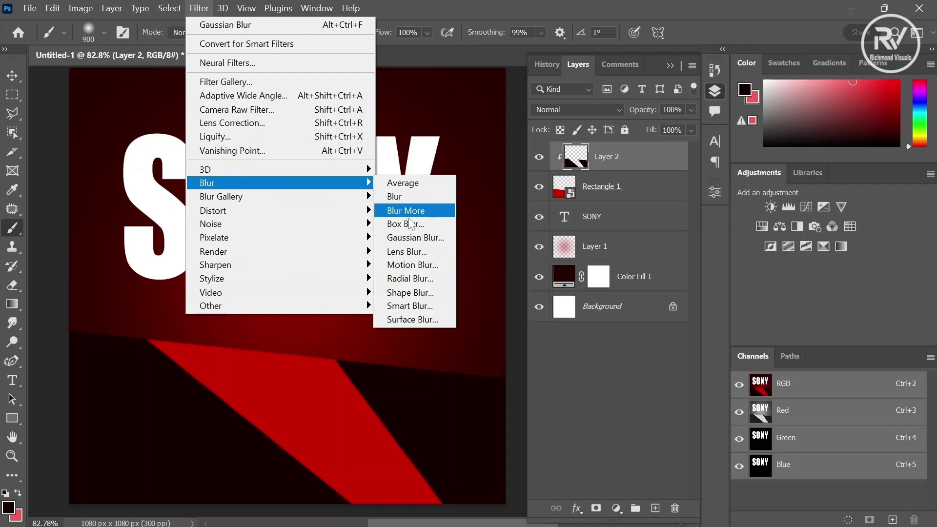
{"action": "left_click", "coordinate": [412, 237]}
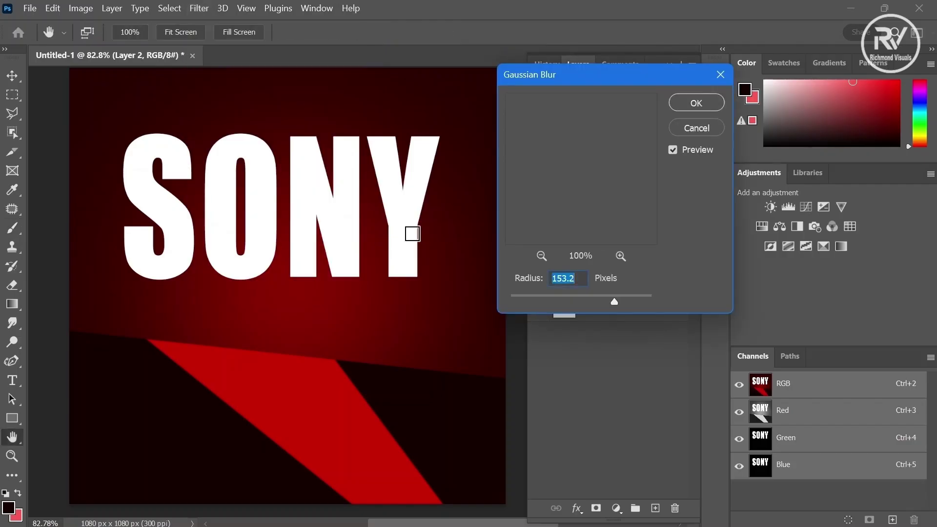
{"action": "left_click_drag", "start_coordinate": [614, 302], "coordinate": [613, 299]}
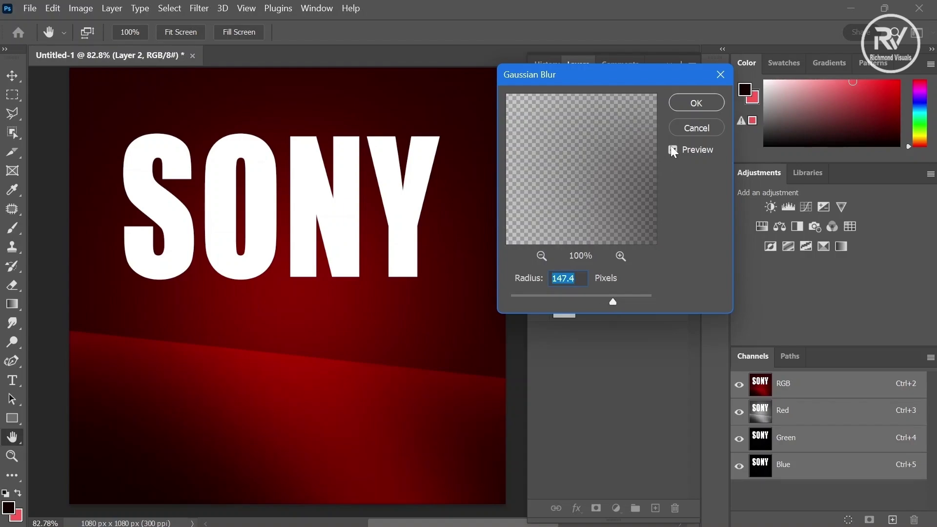
{"action": "left_click", "coordinate": [696, 103]}
{"action": "key", "text": "b"}
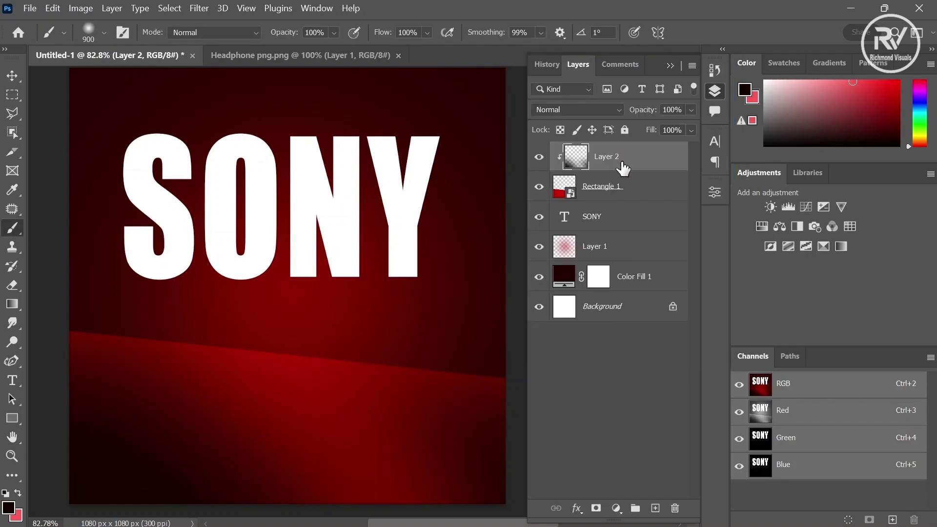
Bring the game controller from the Headphone png.png document into the middle of the Untitled-1 poster.
{"action": "left_click", "coordinate": [13, 76]}
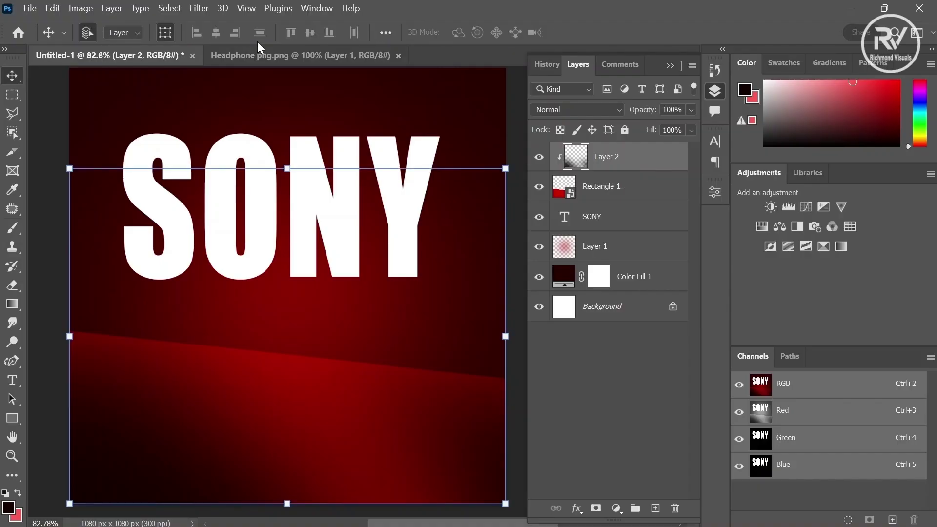
{"action": "left_click", "coordinate": [269, 53]}
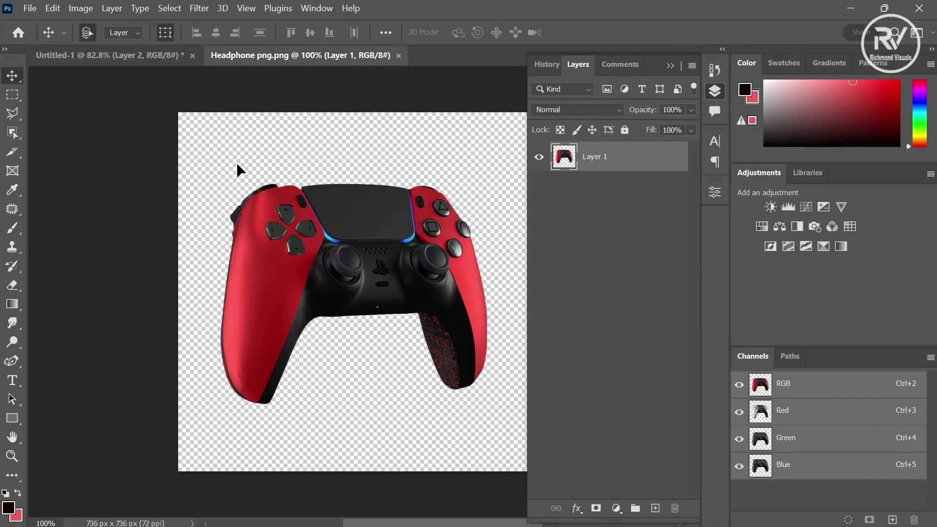
{"action": "left_click_drag", "start_coordinate": [236, 164], "coordinate": [322, 278]}
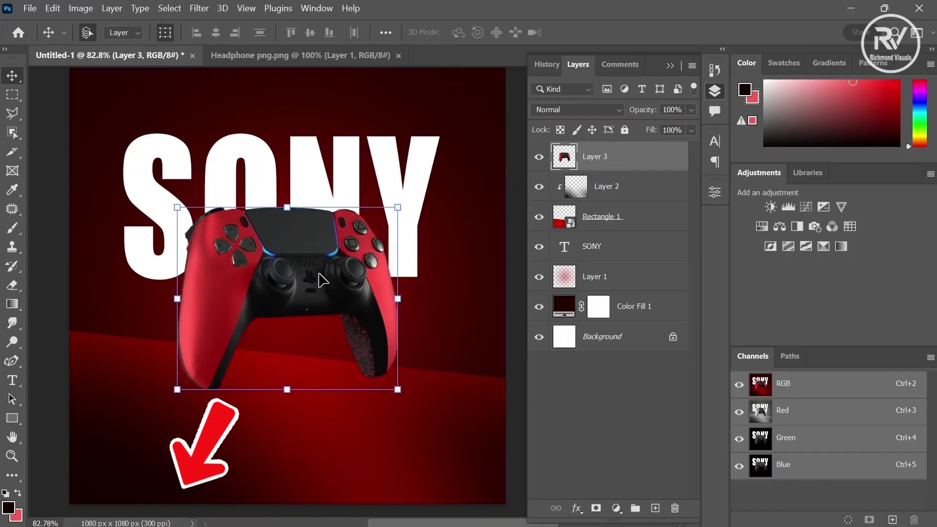
Flip the controller horizontally, rotate it about 22° clockwise and scale it to about 109%, shifting it slightly lower on the poster.
{"action": "key", "text": "ctrl+t"}
{"action": "right_click", "coordinate": [318, 273]}
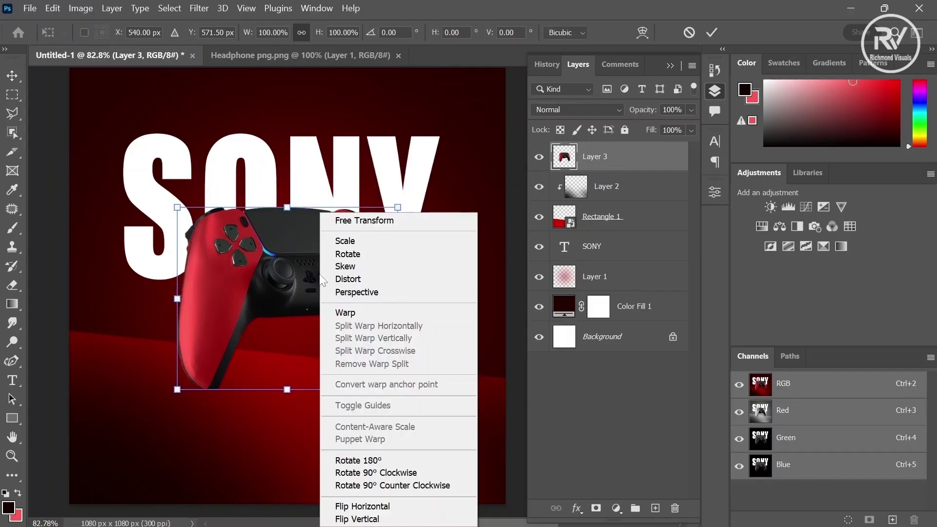
{"action": "left_click", "coordinate": [347, 505]}
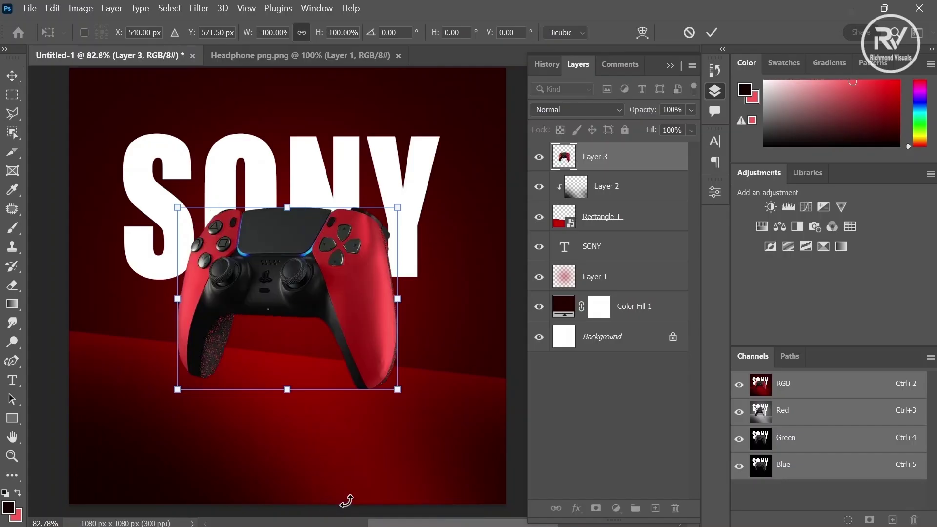
{"action": "left_click_drag", "start_coordinate": [424, 317], "coordinate": [424, 372]}
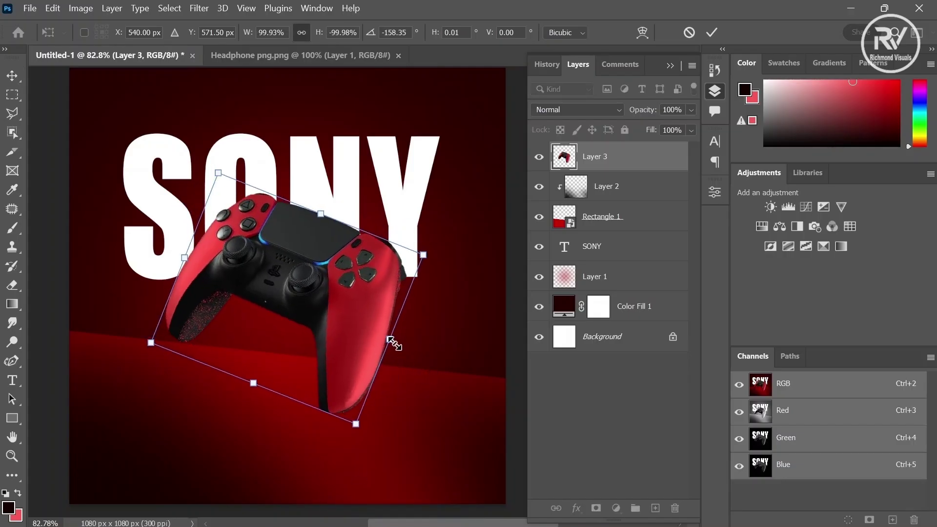
{"action": "mouse_move", "coordinate": [393, 341]}
{"action": "left_mouse_down"}
{"action": "mouse_move", "coordinate": [433, 373]}
{"action": "mouse_move", "coordinate": [409, 372]}
{"action": "mouse_move", "coordinate": [397, 354]}
{"action": "left_mouse_up"}
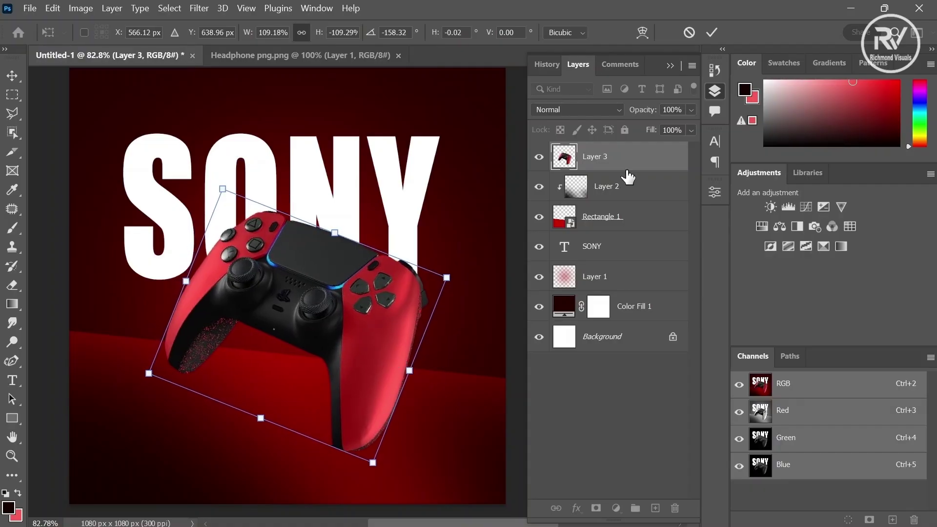
{"action": "key", "text": "Return"}
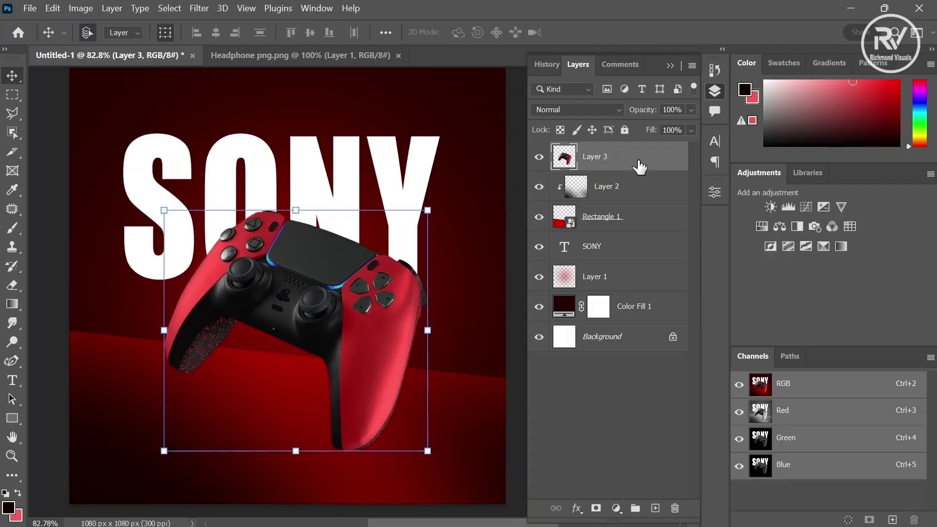
Duplicate Layer 3 as Layer 3 copy and place the copy between Rectangle 1 and the SONY text layer.
{"action": "right_click", "coordinate": [638, 161]}
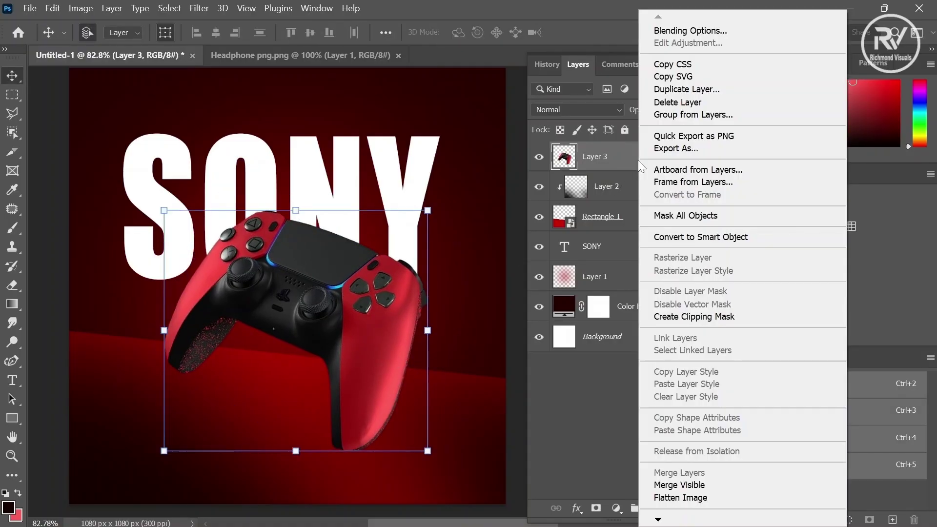
{"action": "left_click", "coordinate": [688, 89]}
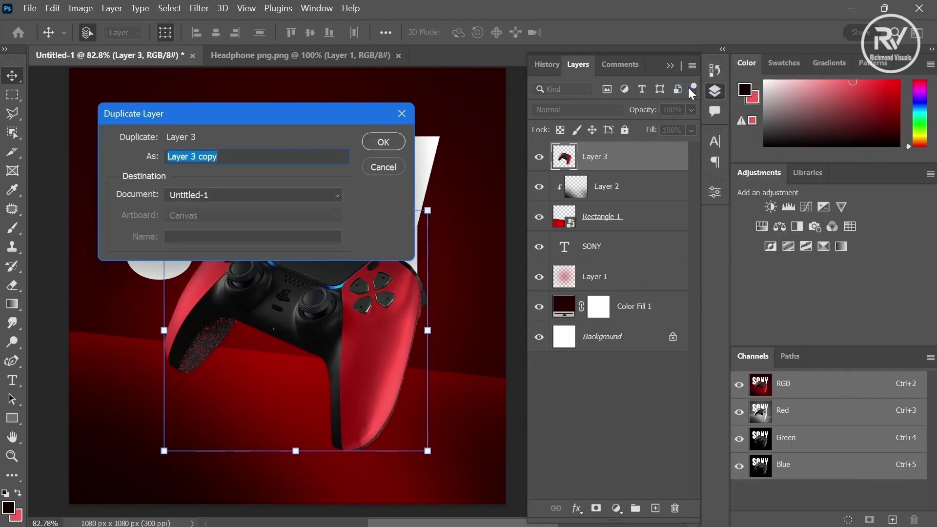
{"action": "key", "text": "Return"}
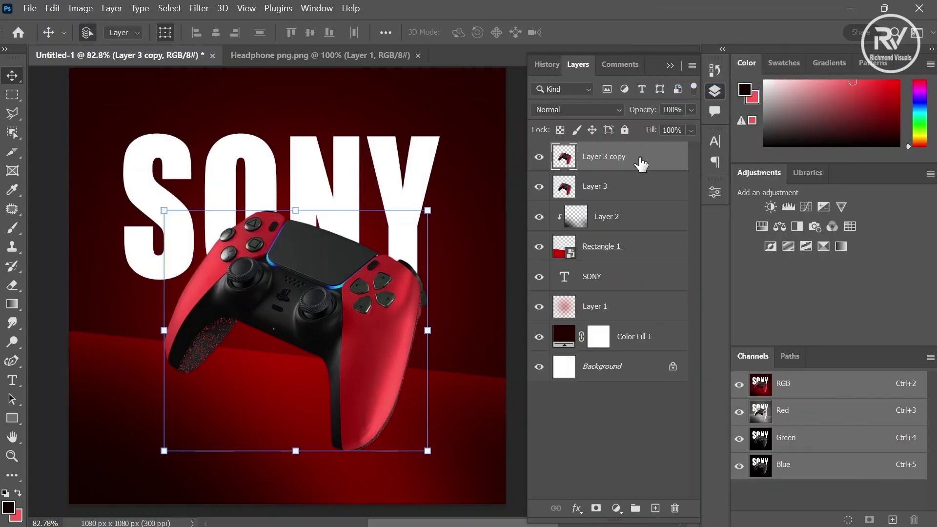
{"action": "left_click_drag", "start_coordinate": [641, 163], "coordinate": [647, 258]}
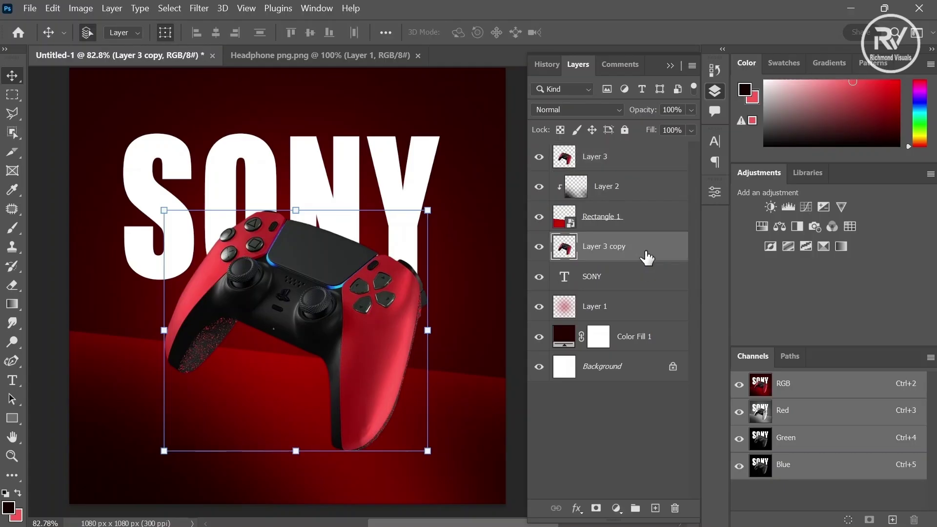
Outline the controller's left grip on Layer 3 with the Polygonal Lasso tool and hide that area with a layer mask.
{"action": "left_click", "coordinate": [616, 165]}
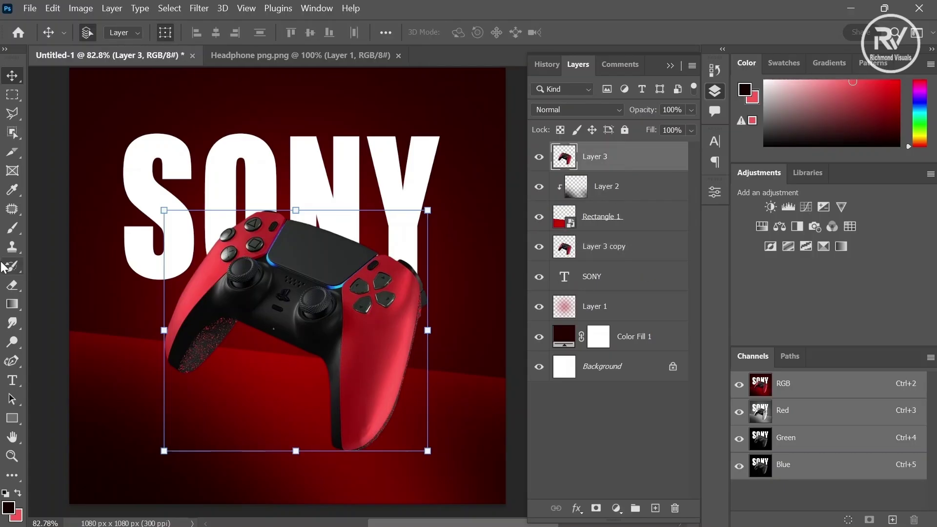
{"action": "left_click", "coordinate": [13, 115]}
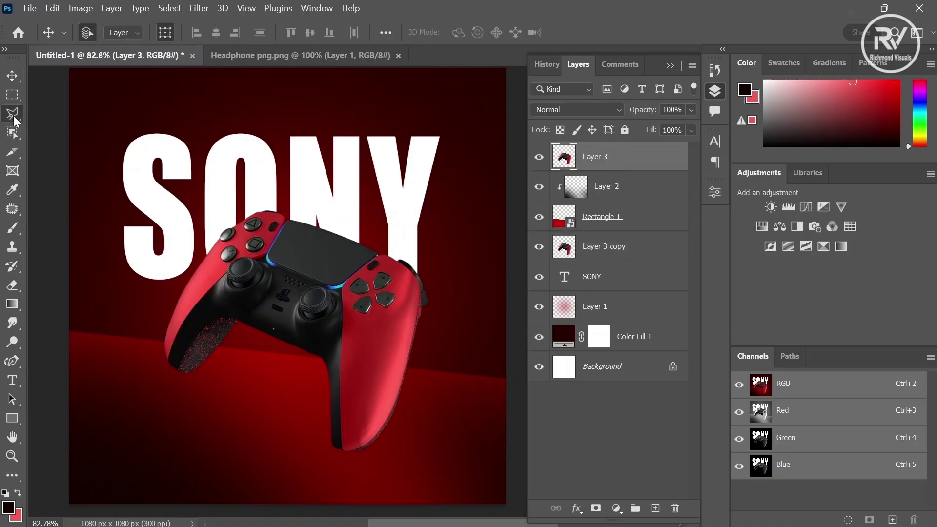
{"action": "left_click", "coordinate": [244, 326]}
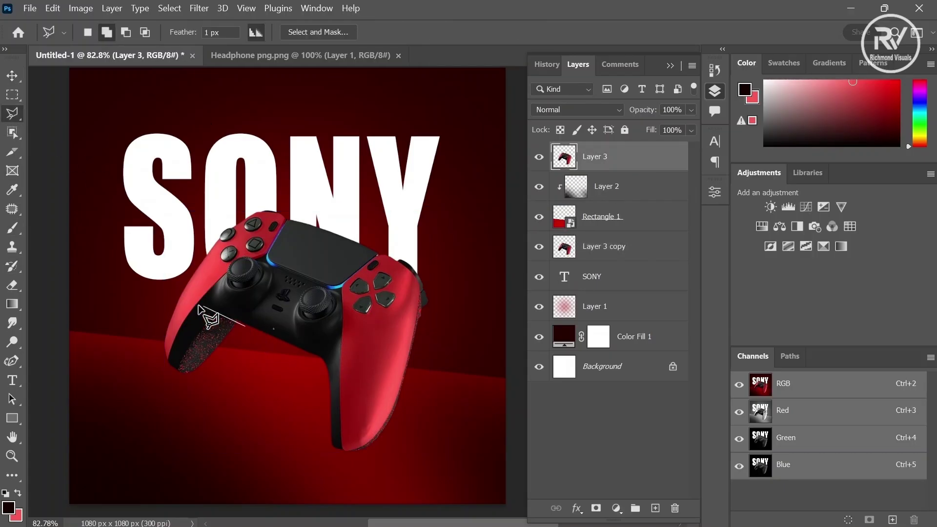
{"action": "left_click", "coordinate": [169, 287]}
{"action": "left_click", "coordinate": [139, 364]}
{"action": "left_click", "coordinate": [206, 394]}
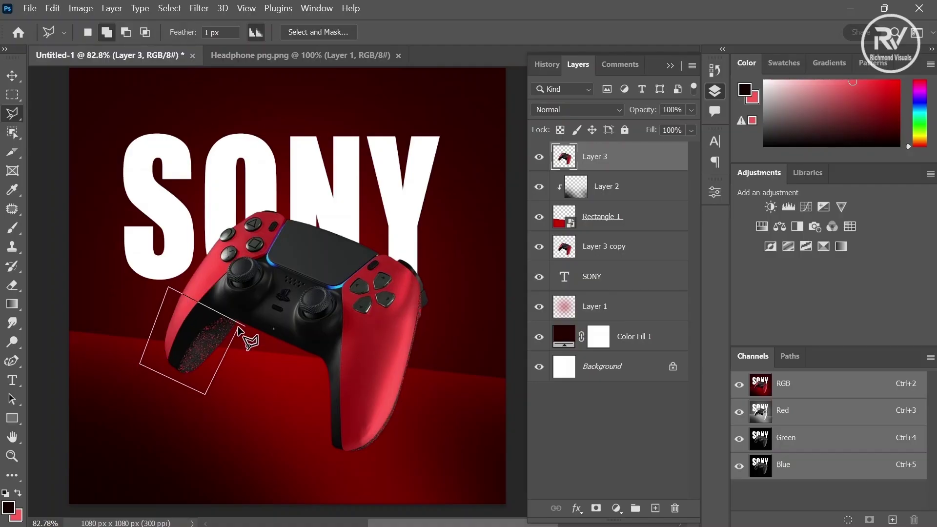
{"action": "left_click", "coordinate": [244, 326]}
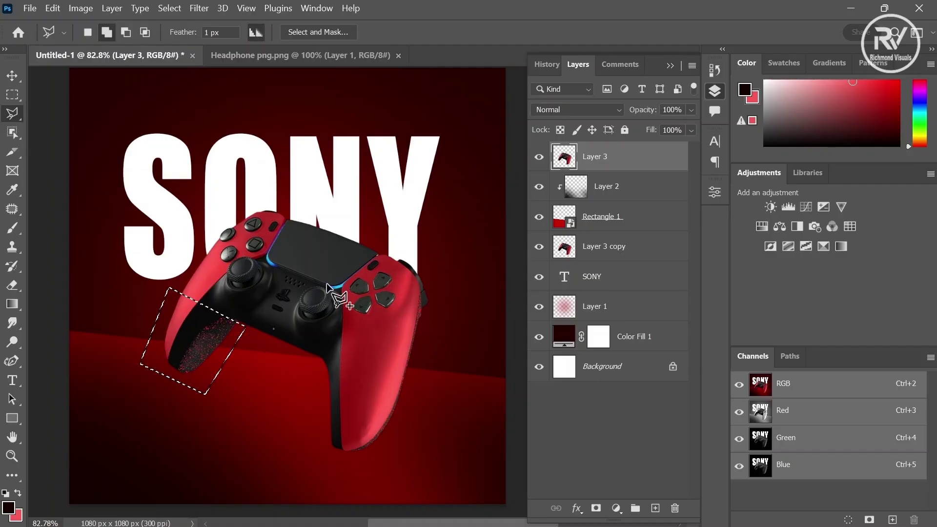
{"action": "left_click", "coordinate": [595, 509]}
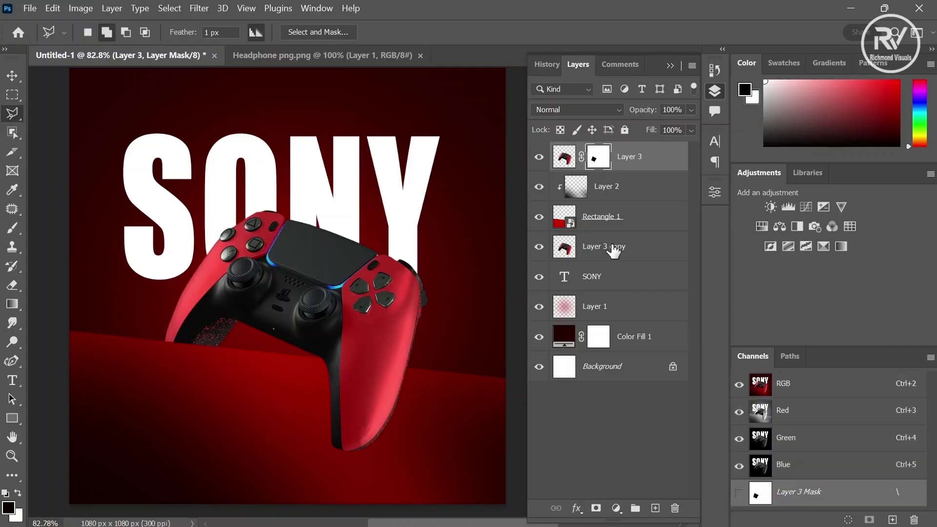
Convert the masked Layer 3 to a smart object and duplicate it as Layer 3 copy 2.
{"action": "right_click", "coordinate": [628, 158]}
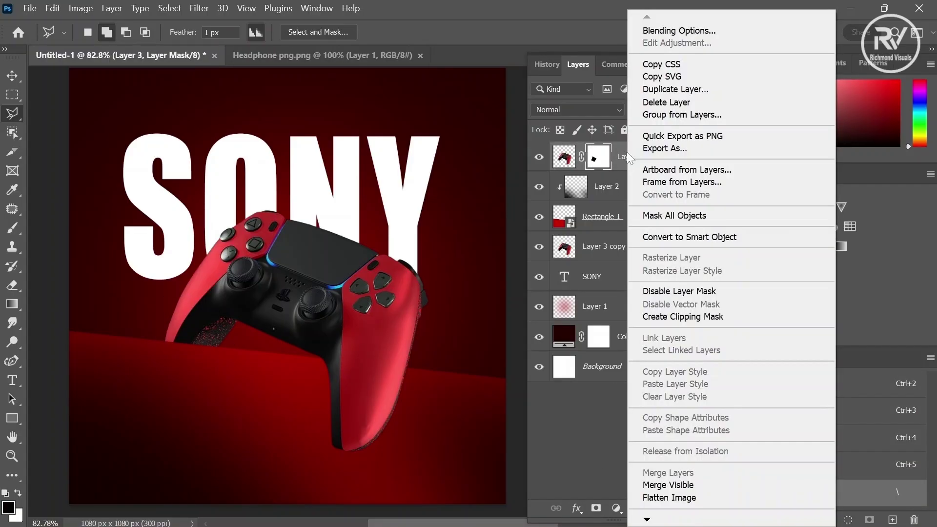
{"action": "left_click", "coordinate": [679, 237]}
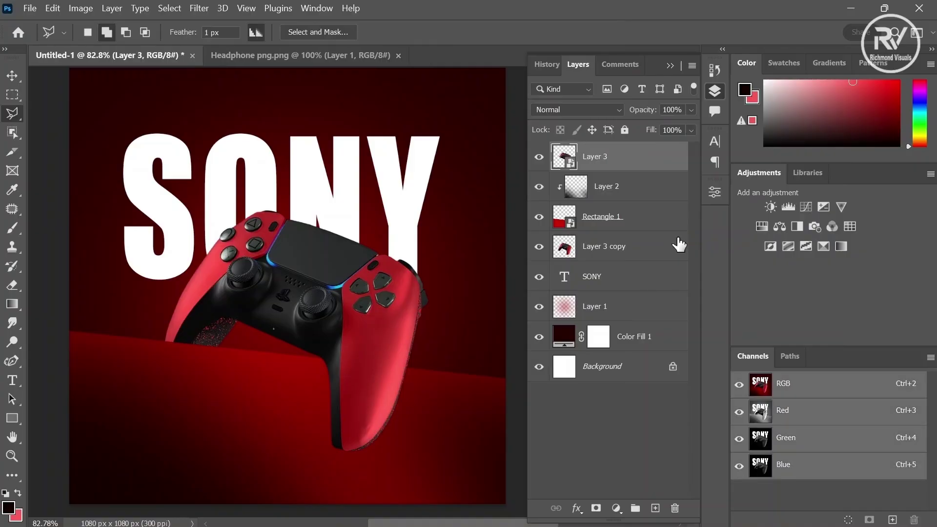
{"action": "right_click", "coordinate": [628, 162]}
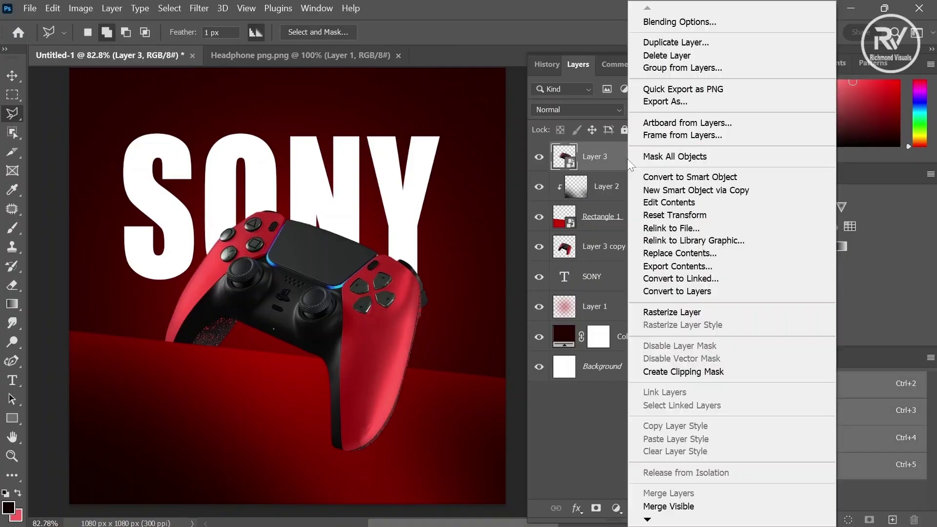
{"action": "left_click", "coordinate": [678, 43]}
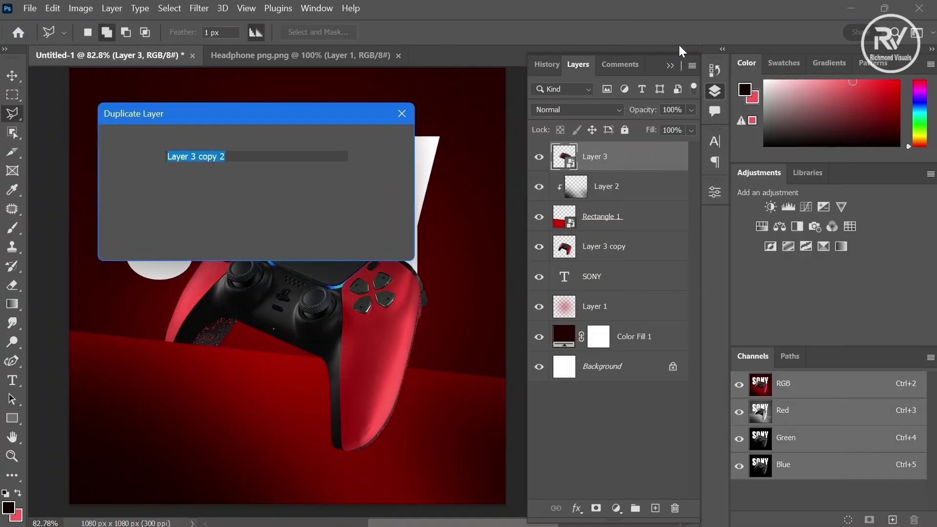
{"action": "key", "text": "Return"}
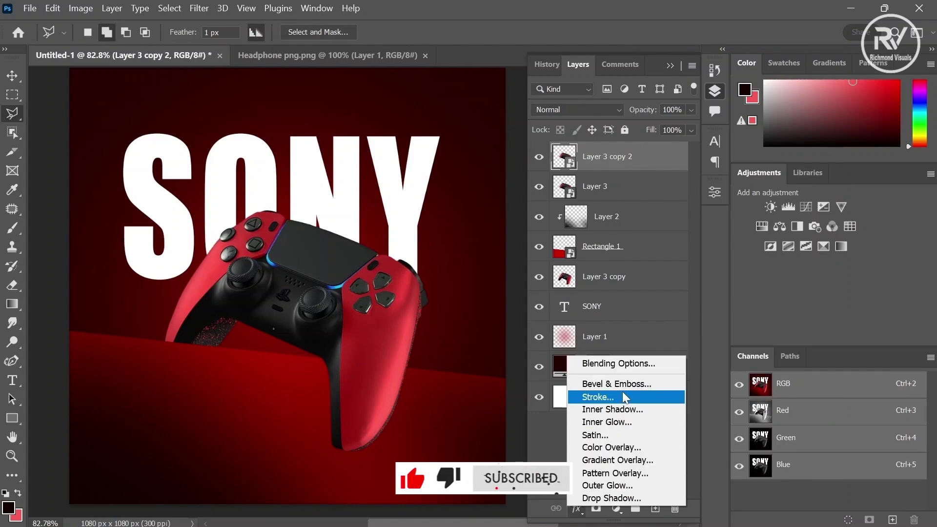
Apply a black (000000) Color Overlay at 100% opacity to Layer 3 copy 2.
{"action": "left_click", "coordinate": [625, 450]}
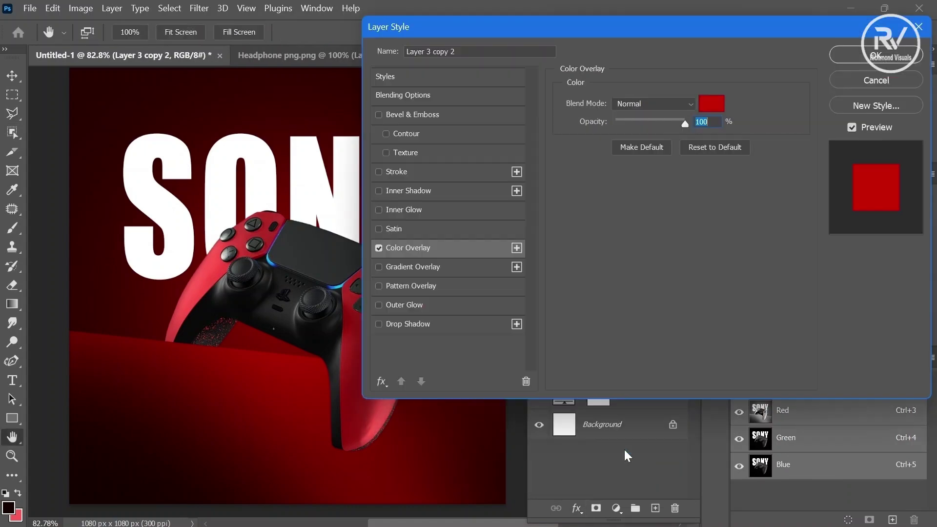
{"action": "left_click", "coordinate": [703, 109]}
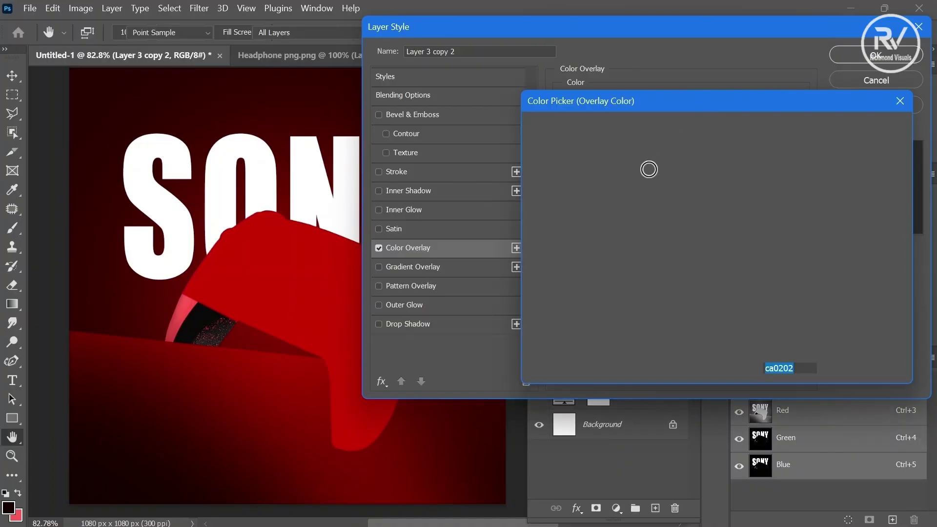
{"action": "left_click", "coordinate": [704, 295]}
{"action": "left_click_drag", "start_coordinate": [704, 296], "coordinate": [716, 323]}
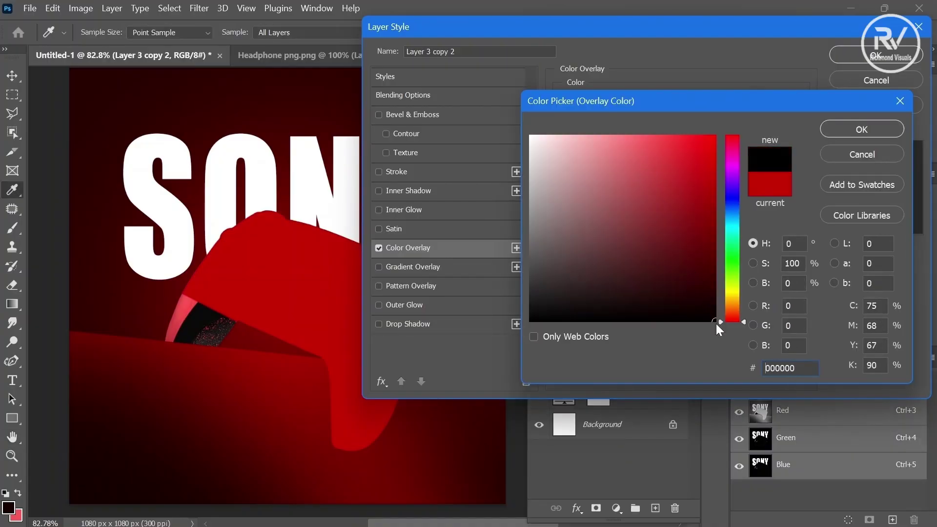
{"action": "left_click", "coordinate": [861, 130]}
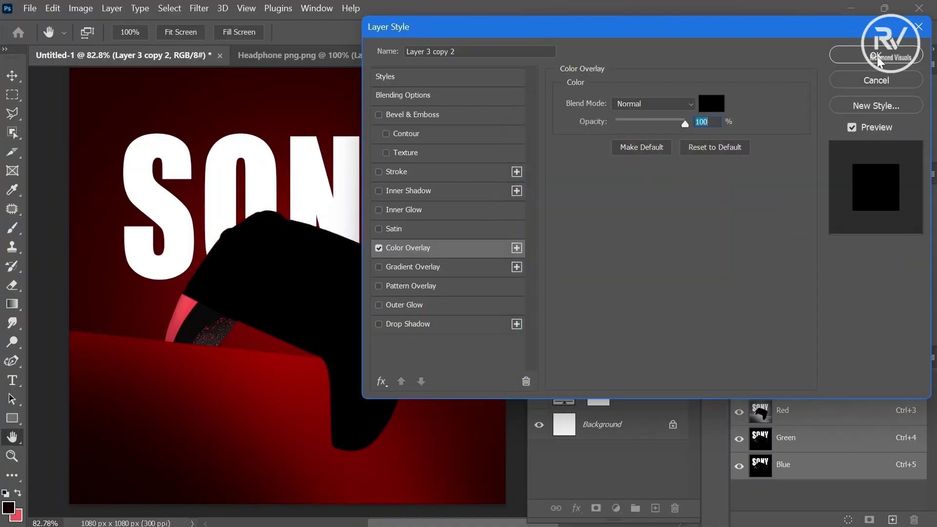
{"action": "left_click", "coordinate": [877, 57]}
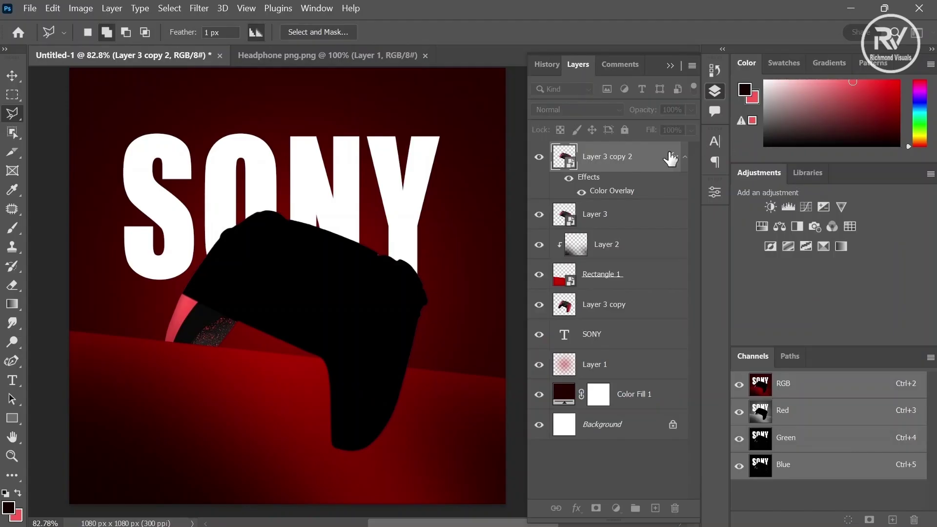
Place Layer 3 copy 2 directly below Layer 3 and scale it up to about 105% as a shadow.
{"action": "left_click_drag", "start_coordinate": [660, 161], "coordinate": [648, 219]}
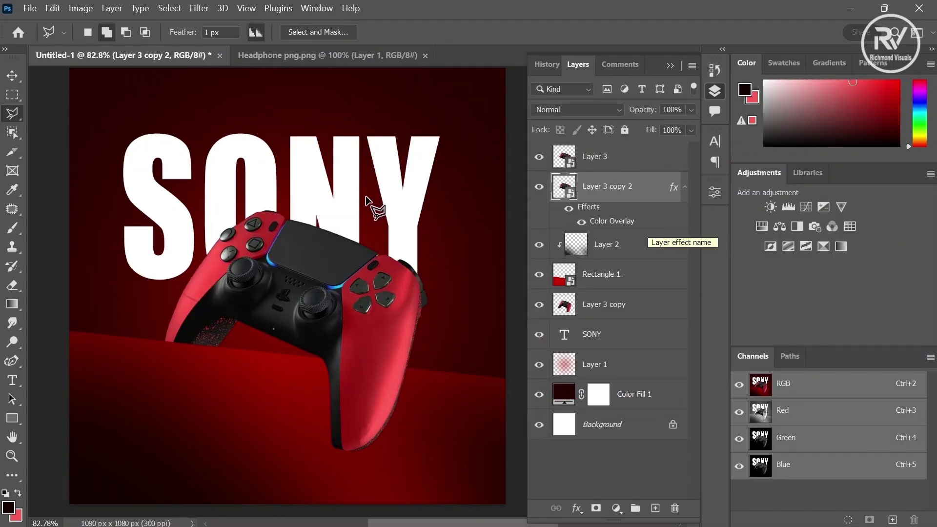
{"action": "left_click", "coordinate": [10, 77]}
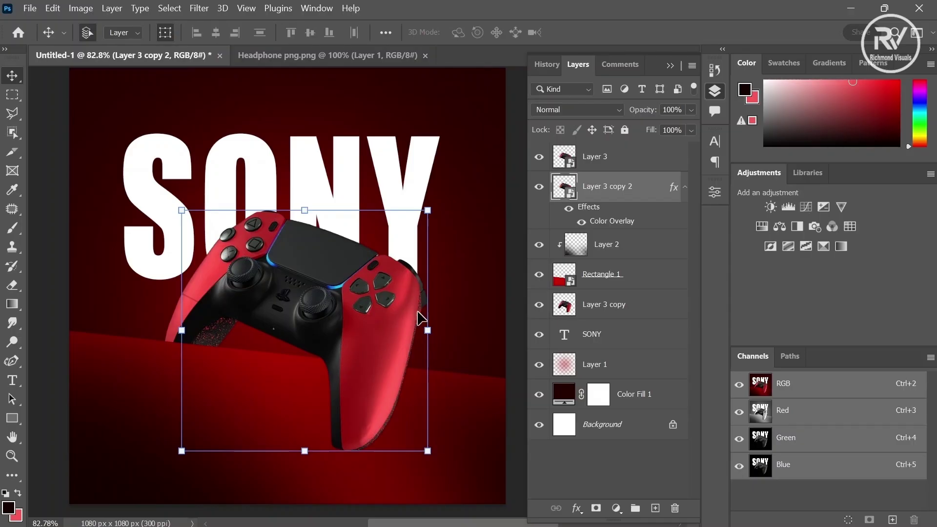
{"action": "left_click_drag", "start_coordinate": [433, 330], "coordinate": [441, 330]}
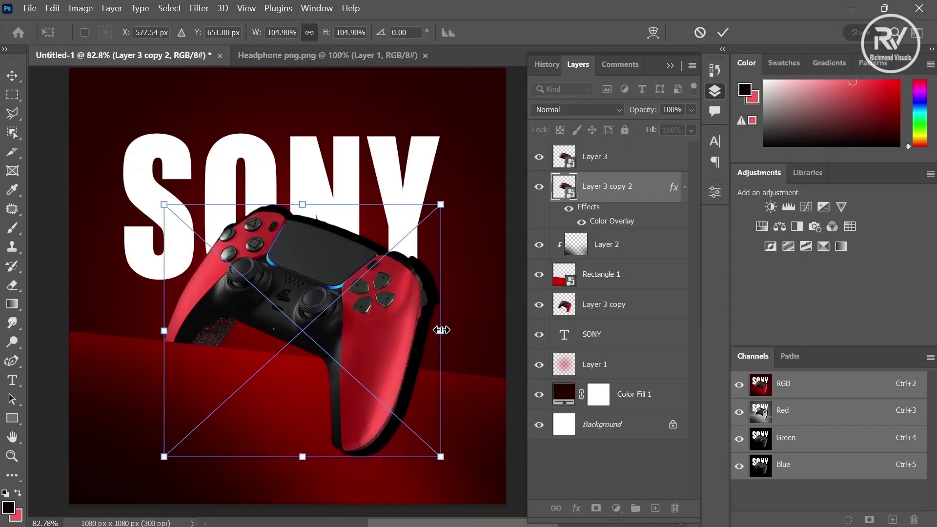
{"action": "key", "text": "Return"}
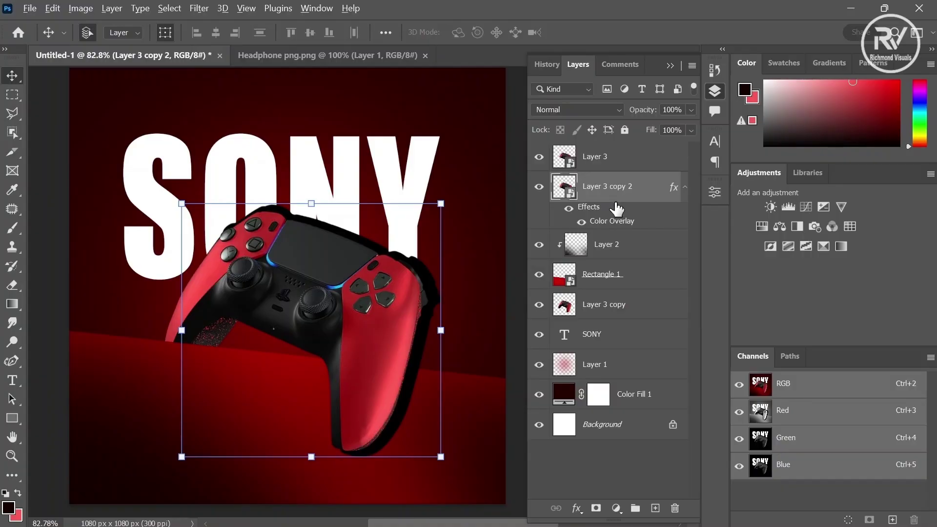
Clip Layer 3 copy 2 to the red base and soften it with a Gaussian Blur of about 25 pixels.
{"action": "left_click", "coordinate": [642, 226], "text": "alt"}
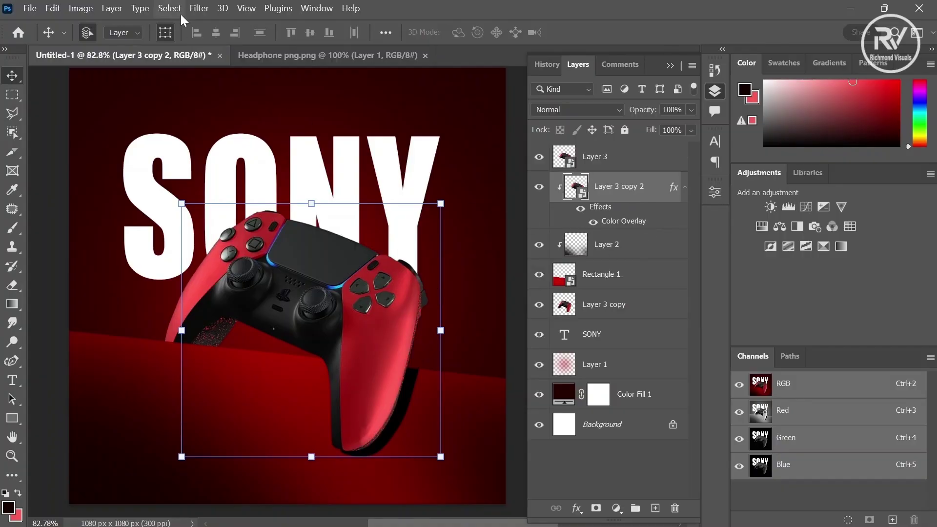
{"action": "left_click", "coordinate": [198, 10]}
{"action": "mouse_move", "coordinate": [303, 189]}
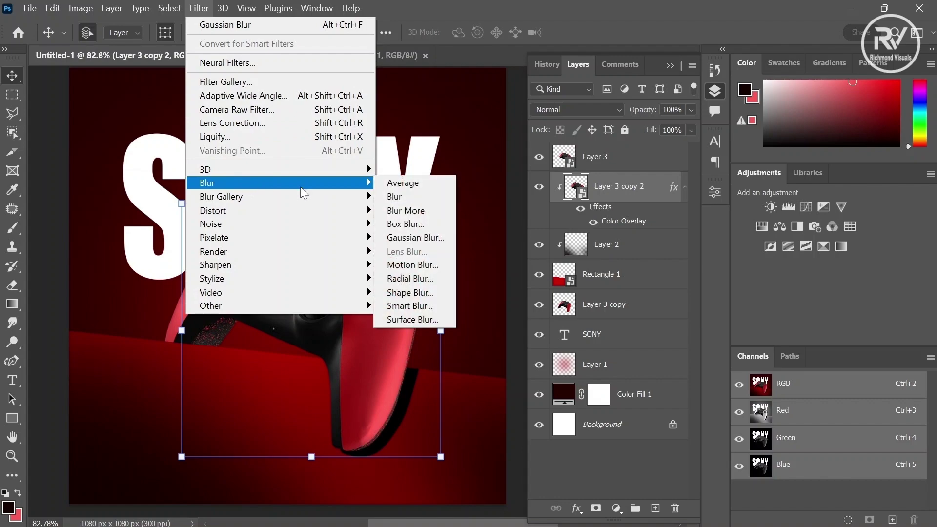
{"action": "left_click", "coordinate": [397, 238]}
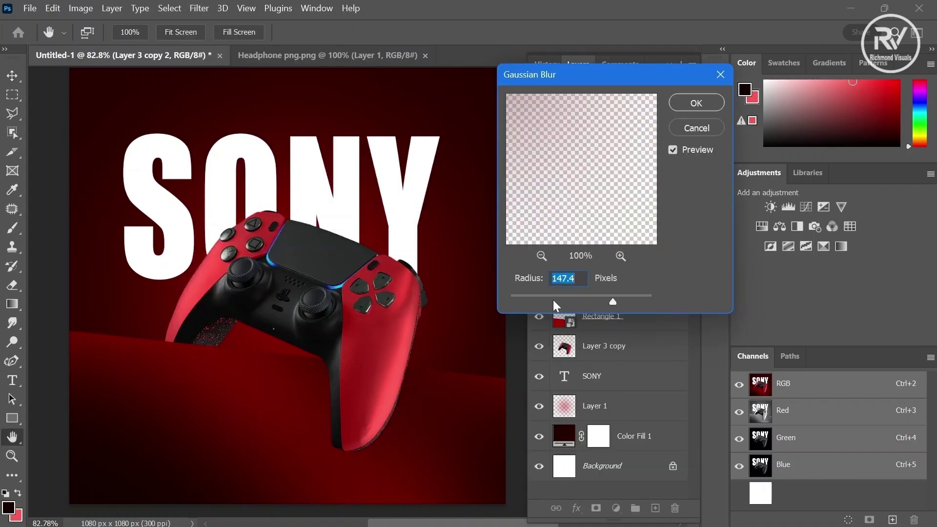
{"action": "left_click_drag", "start_coordinate": [552, 300], "coordinate": [575, 299]}
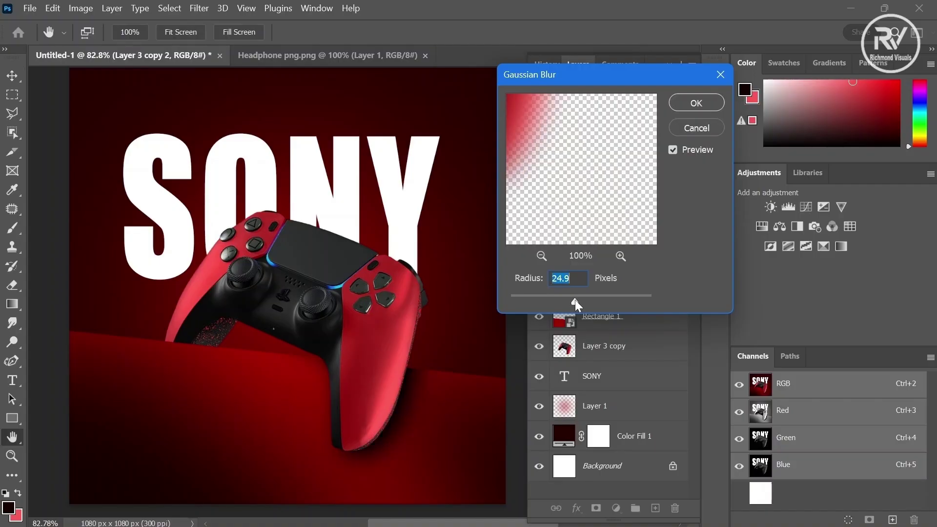
{"action": "key", "text": "Return"}
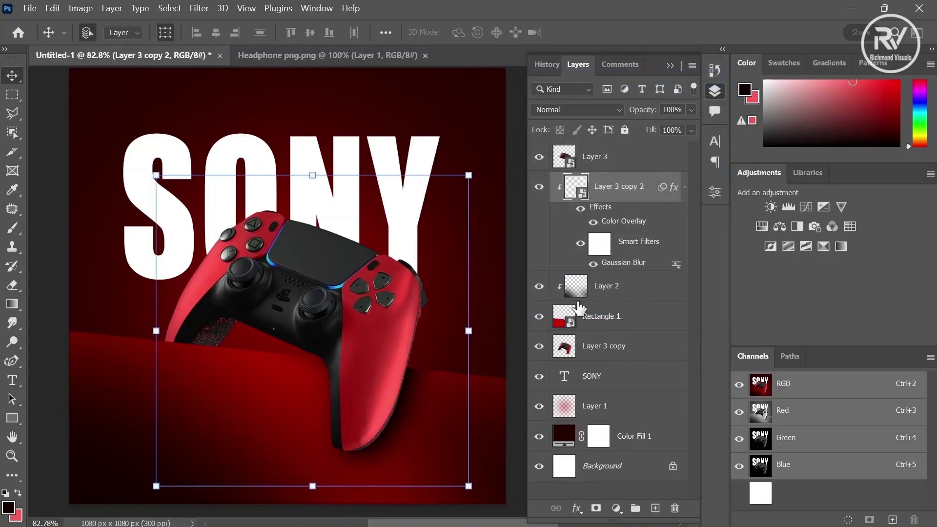
Nudge the blurred Layer 3 copy 2 shadow about 40 px down and 10 px left.
{"action": "key", "text": "shift+Left"}
{"action": "key", "text": "shift+Left"}
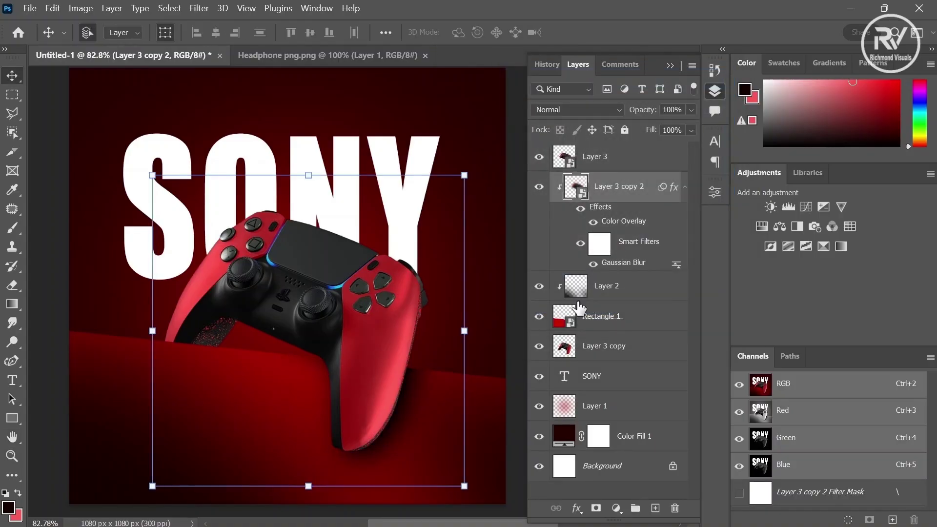
{"action": "key", "text": "shift+Down"}
{"action": "key", "text": "shift+Down"}
{"action": "key", "text": "shift+Down"}
{"action": "key", "text": "shift+Down"}
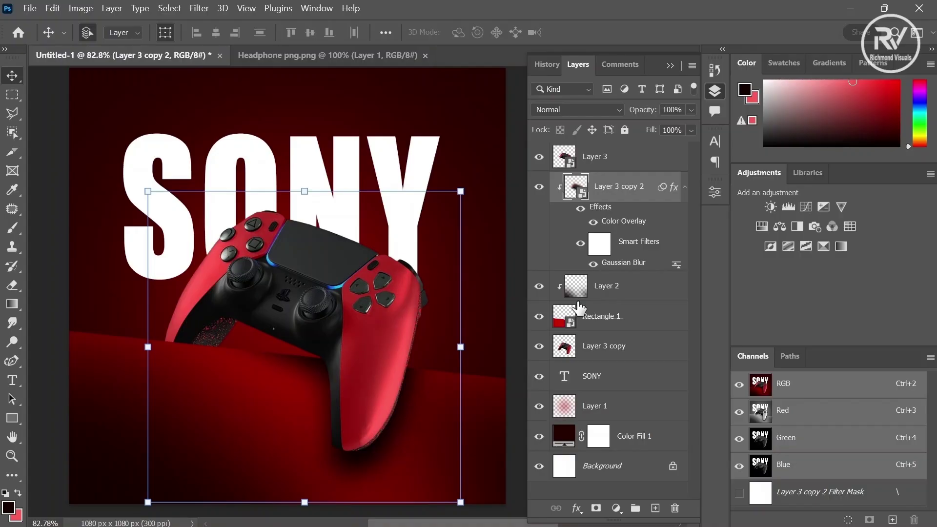
{"action": "key", "text": "shift+Right"}
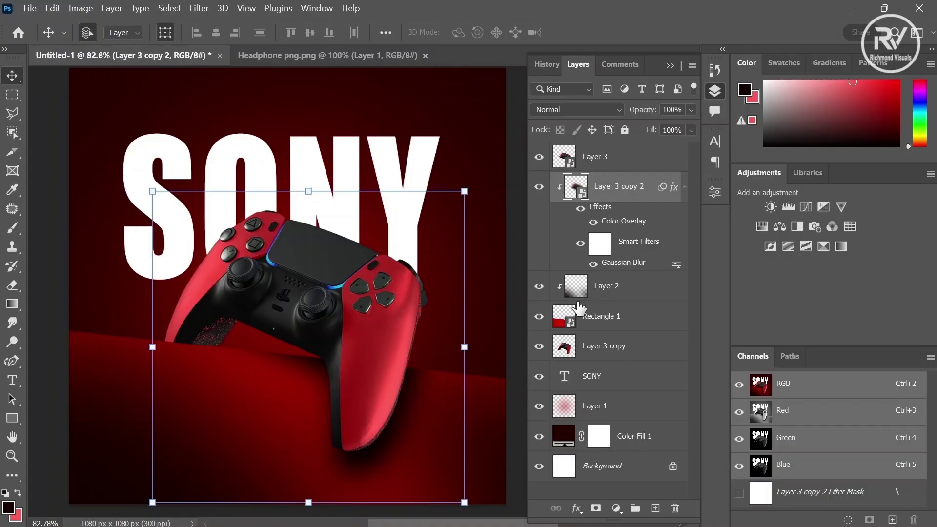
Duplicate Layer 3 copy as Layer 3 copy 3.
{"action": "left_click", "coordinate": [623, 350]}
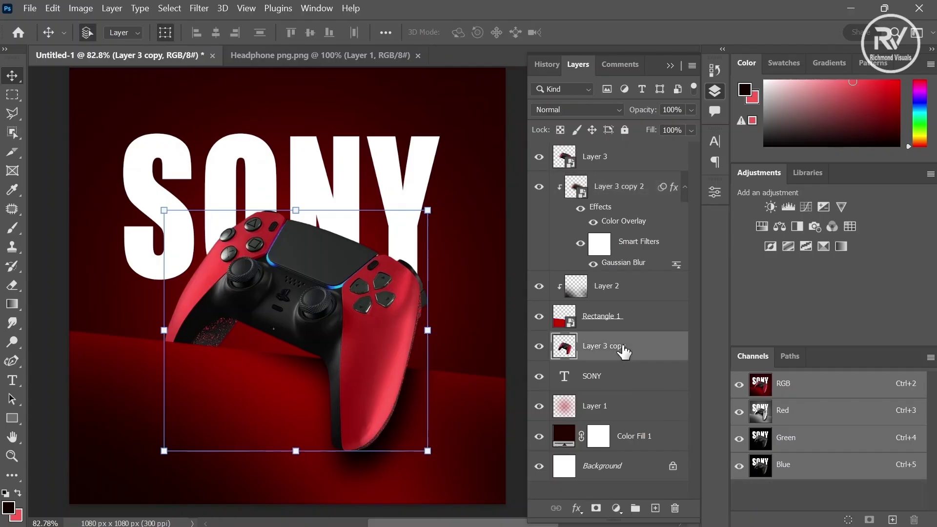
{"action": "right_click", "coordinate": [624, 347]}
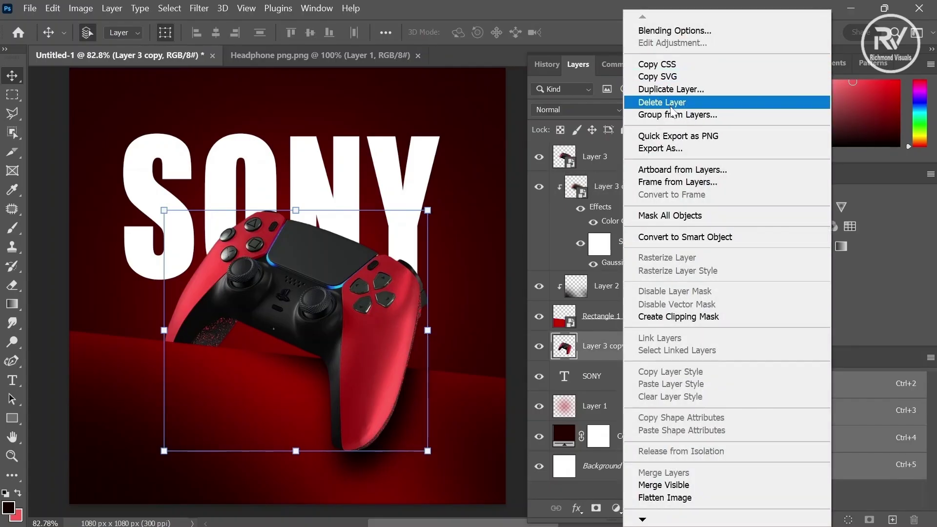
{"action": "left_click", "coordinate": [672, 91]}
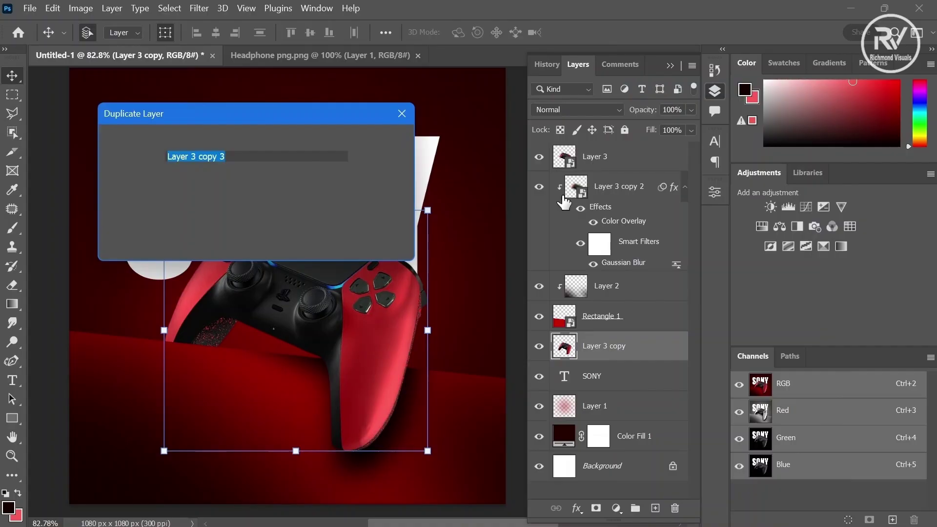
{"action": "key", "text": "Return"}
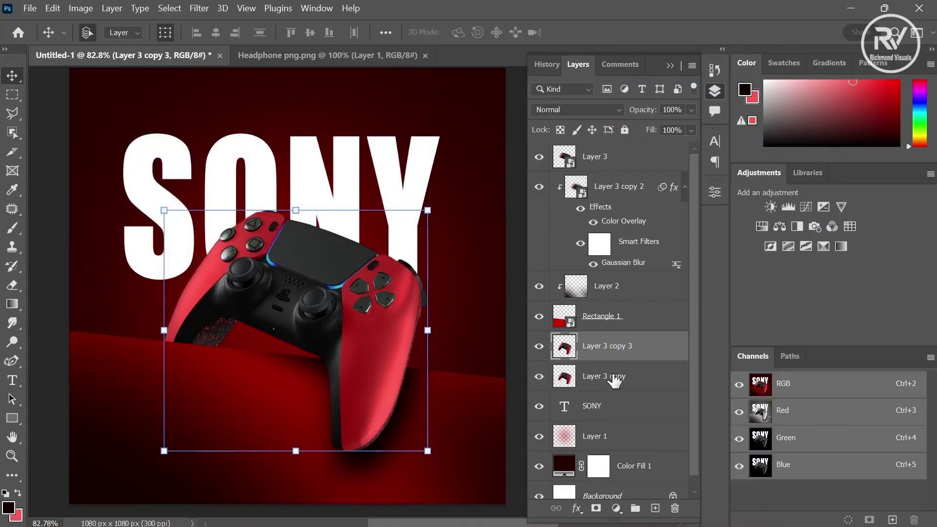
Give Layer 3 copy a black Color Overlay at 100% opacity and scale it up to about 104%.
{"action": "left_click", "coordinate": [615, 379]}
{"action": "left_click", "coordinate": [578, 509]}
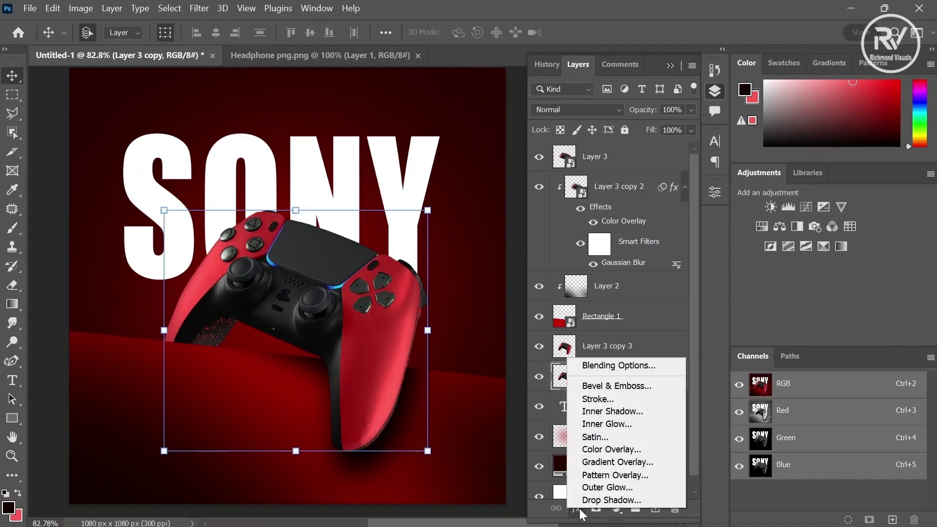
{"action": "left_click", "coordinate": [611, 449]}
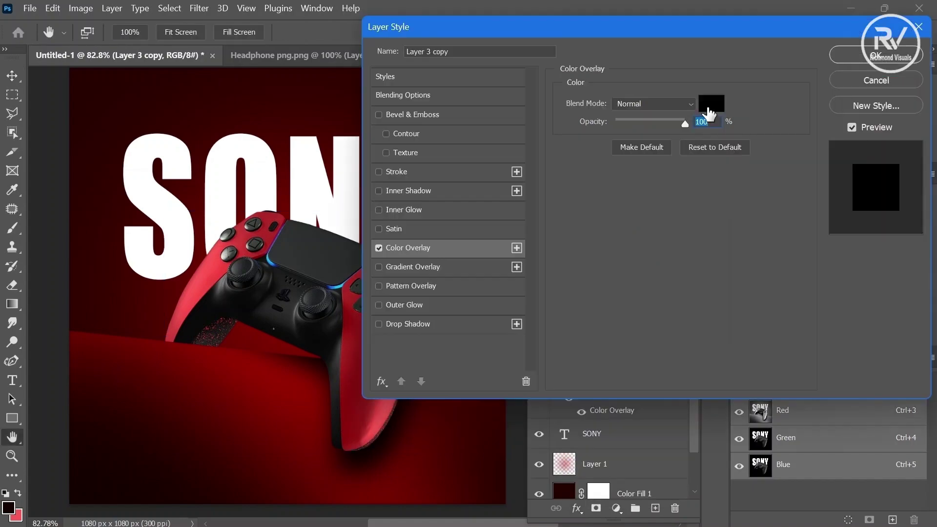
{"action": "left_click", "coordinate": [874, 53]}
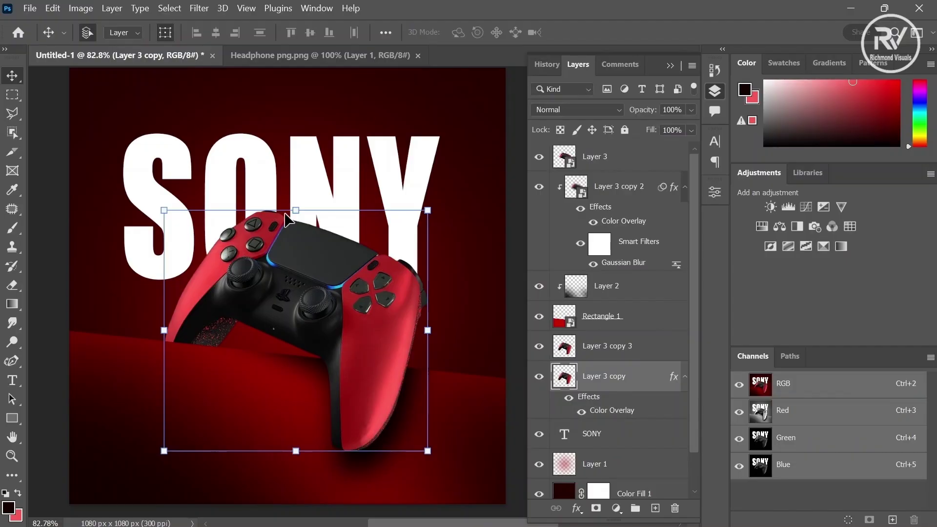
{"action": "left_click_drag", "start_coordinate": [295, 208], "coordinate": [296, 197]}
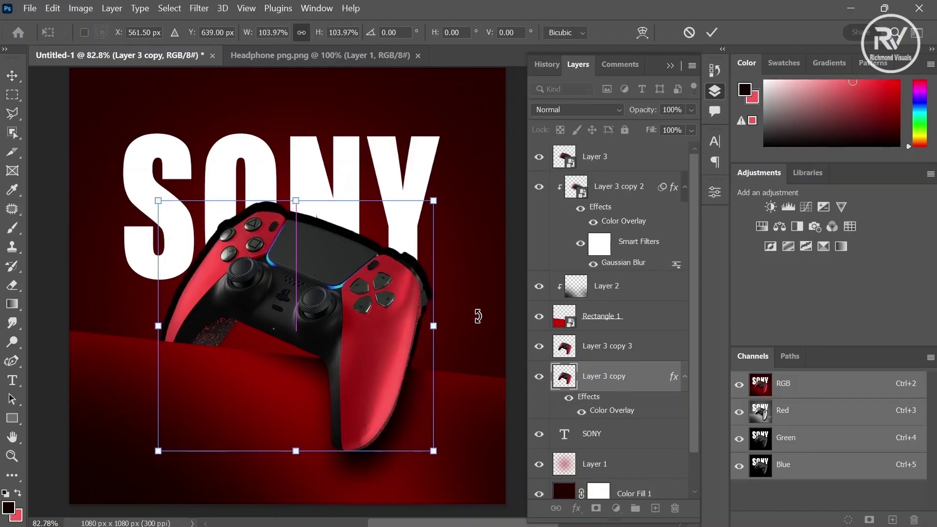
{"action": "key", "text": "Return"}
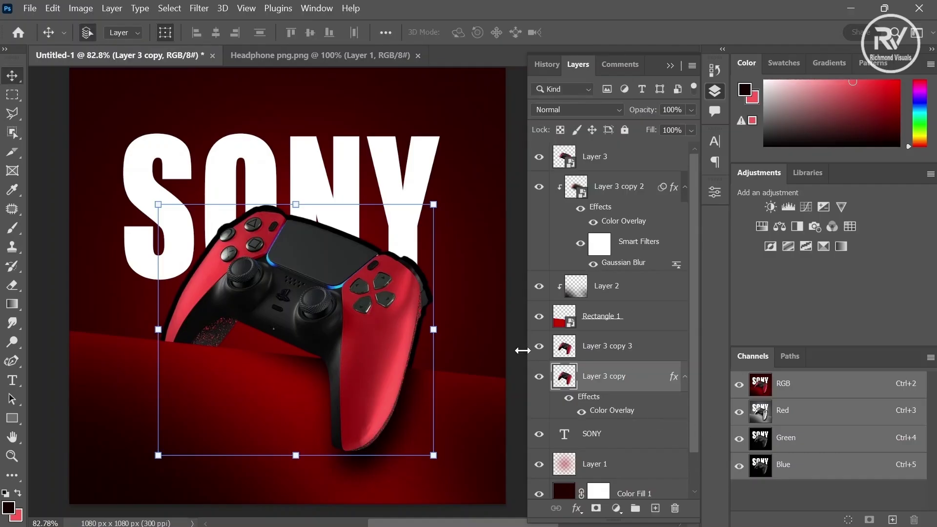
Apply a Gaussian Blur of about 29 pixels to the black Layer 3 copy and lower its opacity to 66%.
{"action": "left_click", "coordinate": [199, 8]}
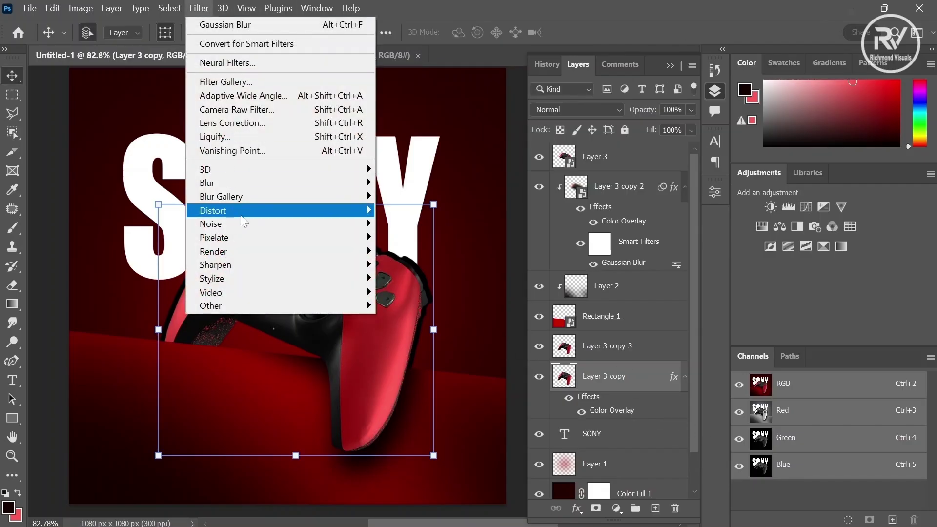
{"action": "mouse_move", "coordinate": [244, 183]}
{"action": "left_click", "coordinate": [425, 237]}
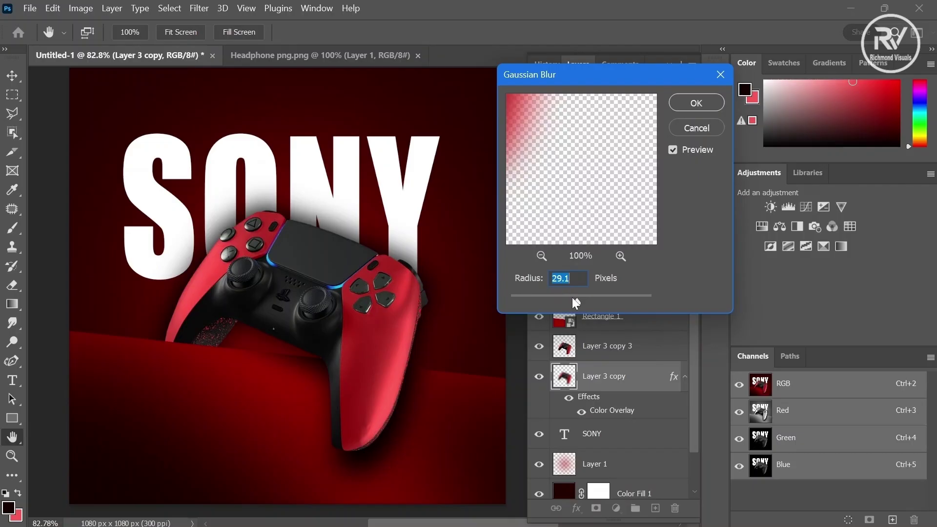
{"action": "mouse_move", "coordinate": [573, 300]}
{"action": "left_mouse_down"}
{"action": "mouse_move", "coordinate": [561, 298]}
{"action": "mouse_move", "coordinate": [579, 297]}
{"action": "left_mouse_up"}
{"action": "left_click", "coordinate": [682, 108]}
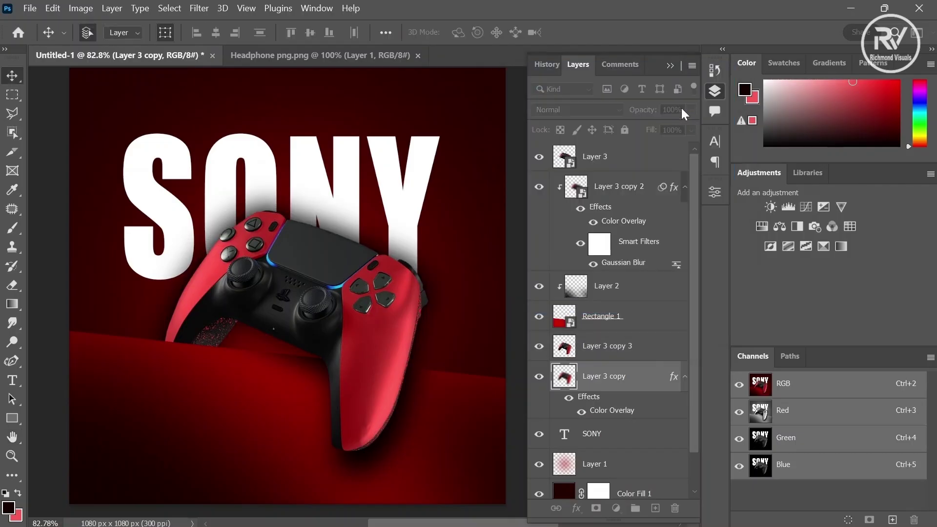
{"action": "left_click", "coordinate": [689, 110]}
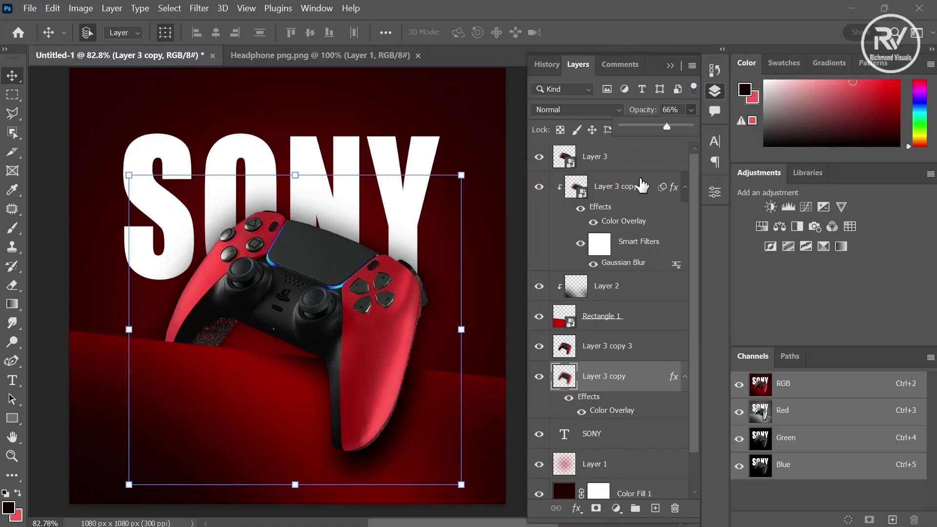
{"action": "left_click", "coordinate": [603, 375]}
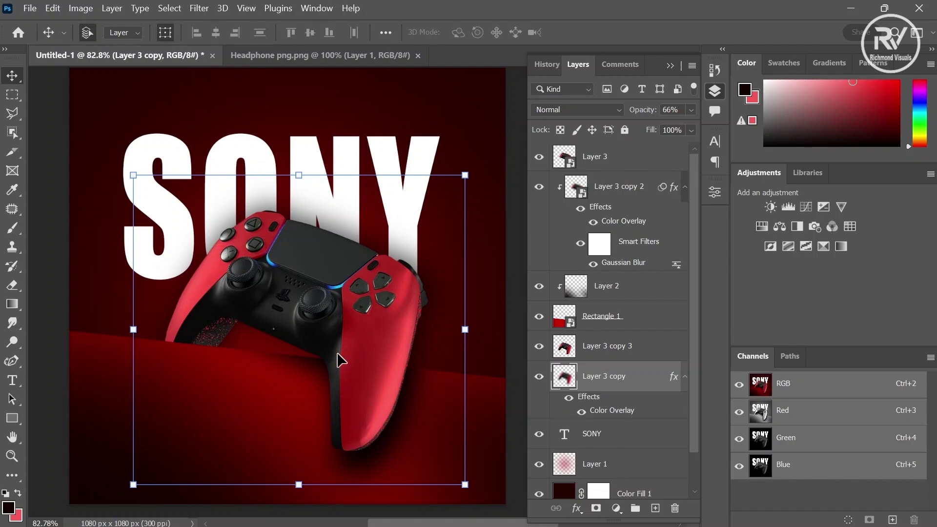
Add a new empty layer, Layer 4, above Layer 3 and clip it to the controller.
{"action": "left_click", "coordinate": [400, 388], "text": "ctrl"}
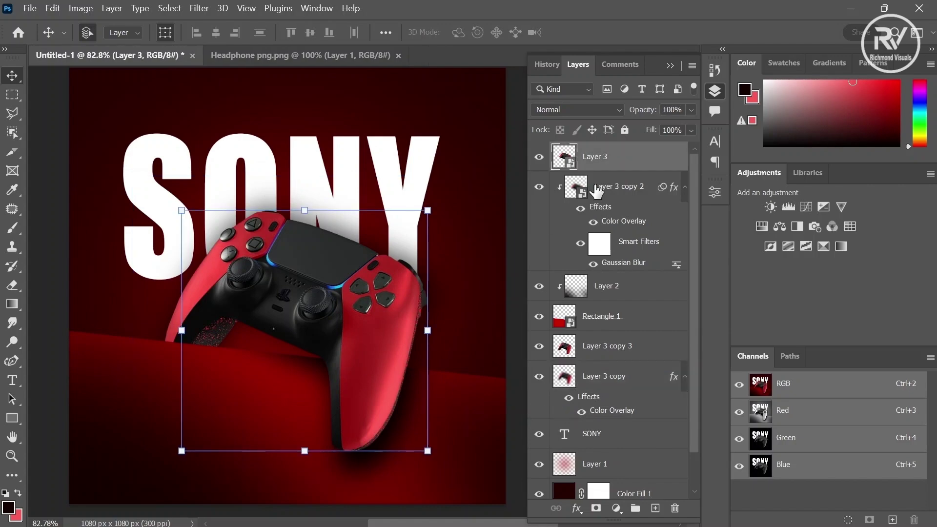
{"action": "left_click", "coordinate": [656, 508]}
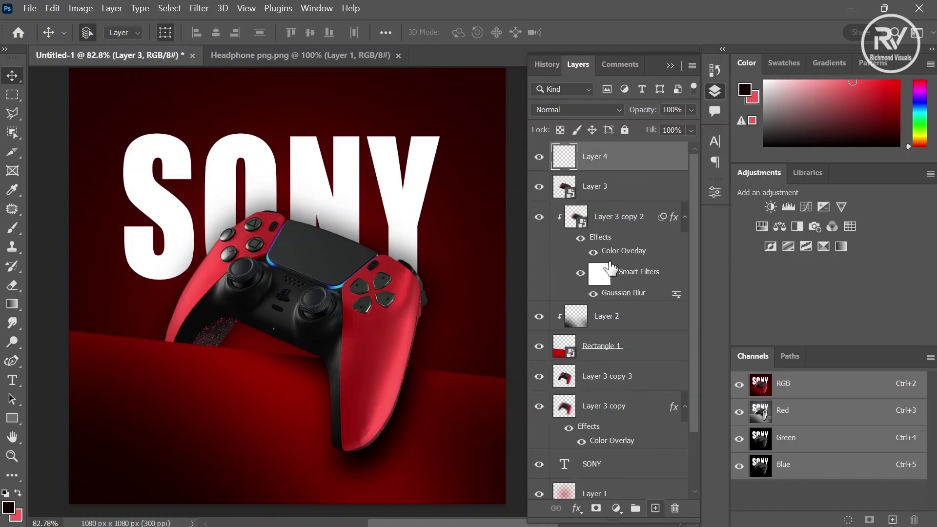
{"action": "left_click", "coordinate": [628, 169], "text": "alt"}
Outline a polygonal lasso selection along the outer edge of the controller's right grip, extending beyond the controller.
{"action": "key", "text": "l"}
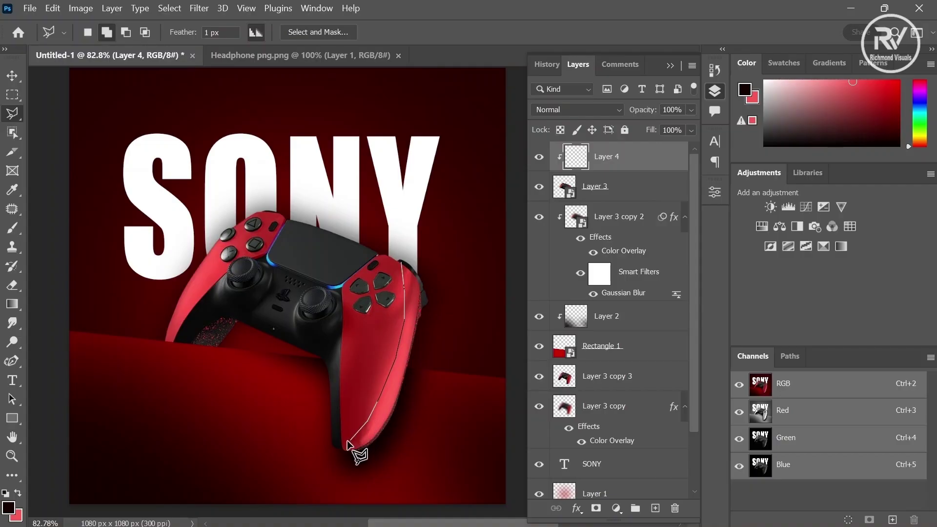
{"action": "left_click", "coordinate": [335, 448]}
{"action": "left_click", "coordinate": [348, 468]}
{"action": "left_click", "coordinate": [401, 460]}
{"action": "left_click", "coordinate": [447, 351]}
{"action": "left_click", "coordinate": [437, 273]}
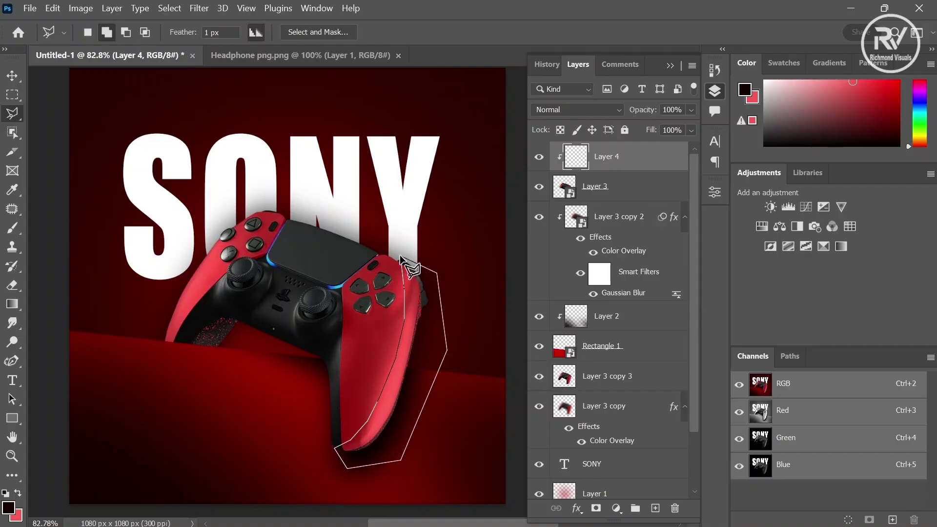
{"action": "left_click", "coordinate": [401, 258]}
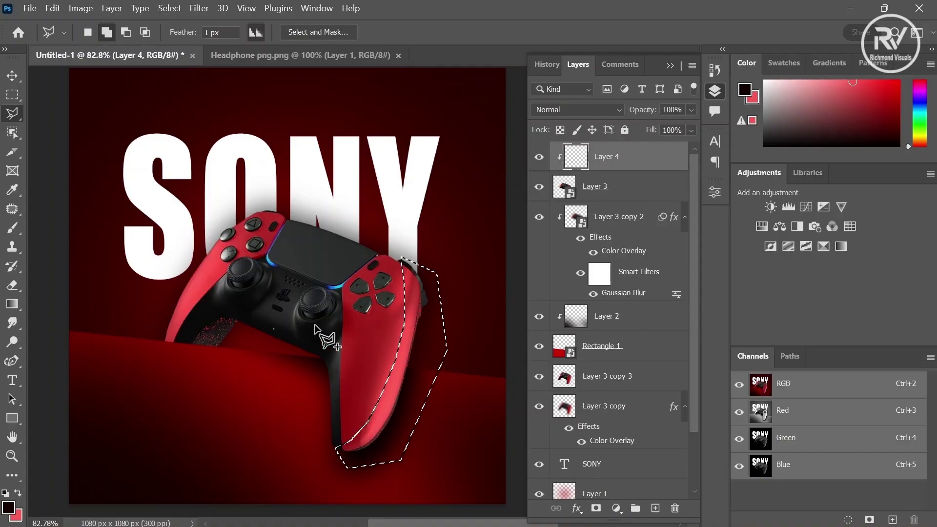
Brush black inside the right grip selection on Layer 4 and clear the selection.
{"action": "key", "text": "b"}
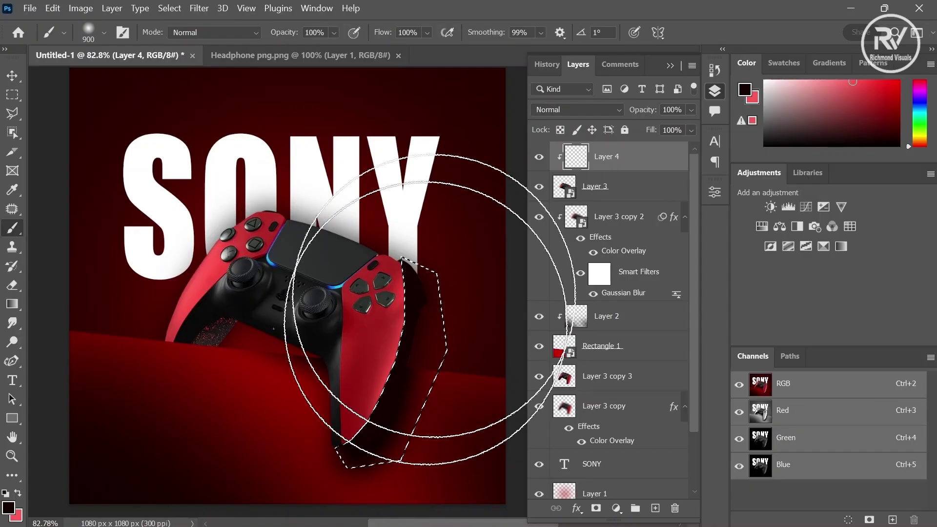
{"action": "mouse_move", "coordinate": [426, 323]}
{"action": "left_mouse_down"}
{"action": "mouse_move", "coordinate": [327, 505]}
{"action": "mouse_move", "coordinate": [396, 369]}
{"action": "left_mouse_up"}
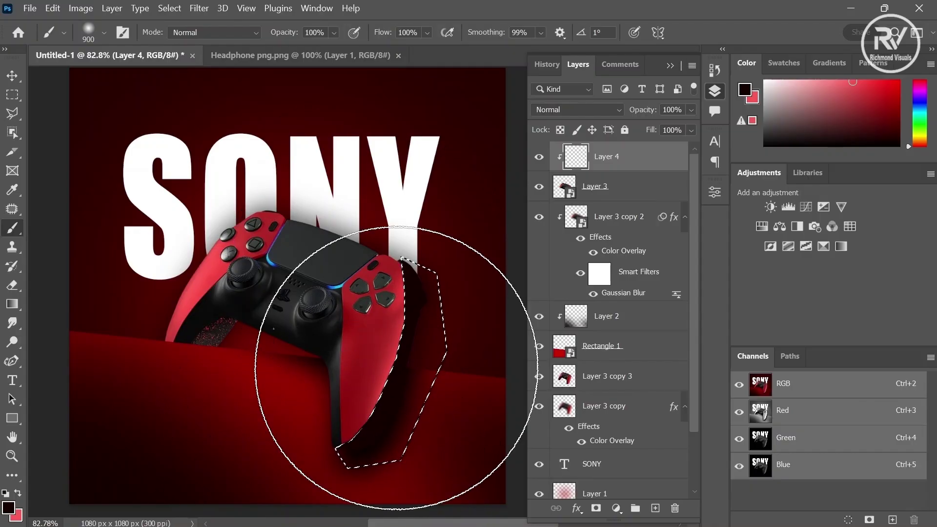
{"action": "left_click", "coordinate": [172, 11]}
{"action": "left_click", "coordinate": [200, 37]}
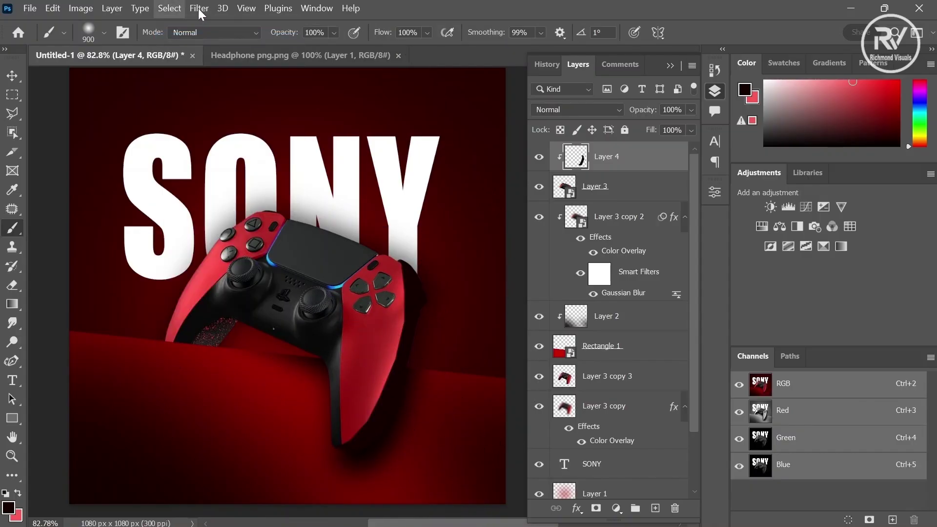
Apply a Gaussian Blur of about 26 pixels to the black edge shading on Layer 4.
{"action": "left_click", "coordinate": [198, 7]}
{"action": "mouse_move", "coordinate": [261, 183]}
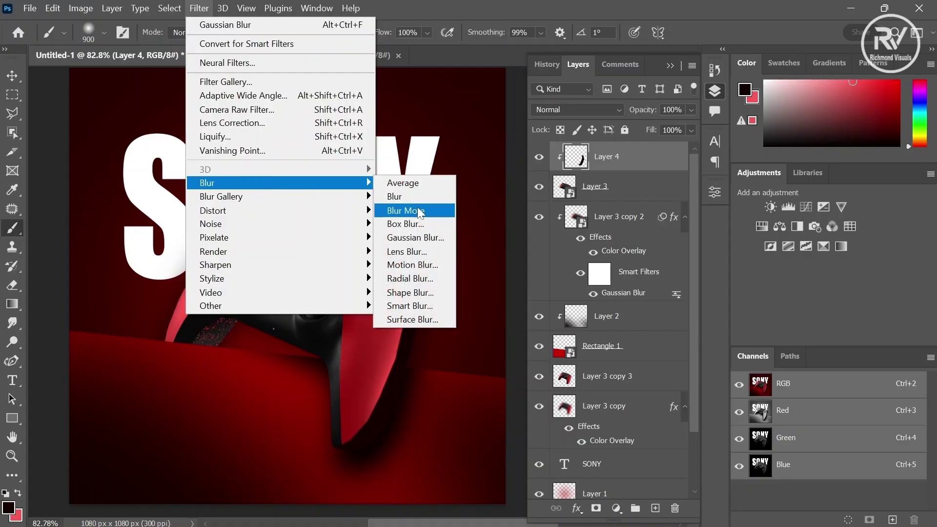
{"action": "left_click", "coordinate": [429, 238]}
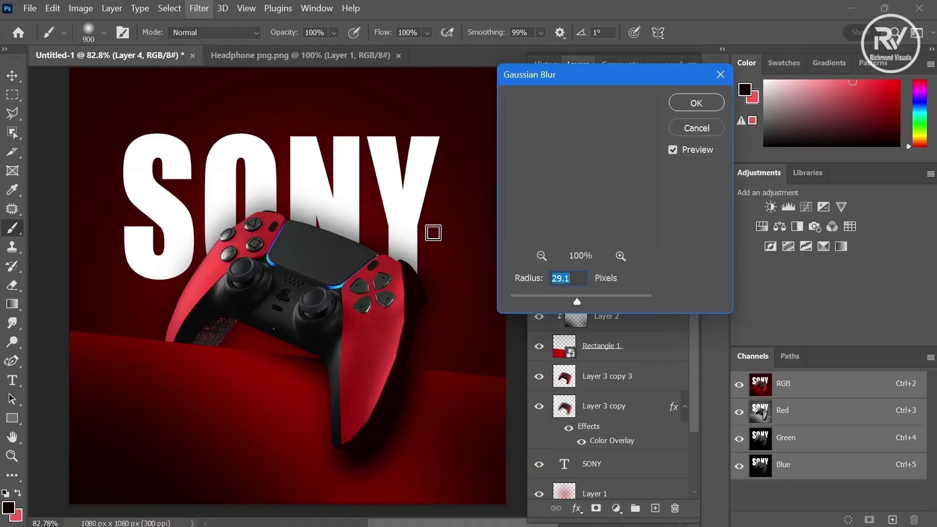
{"action": "left_click", "coordinate": [560, 295]}
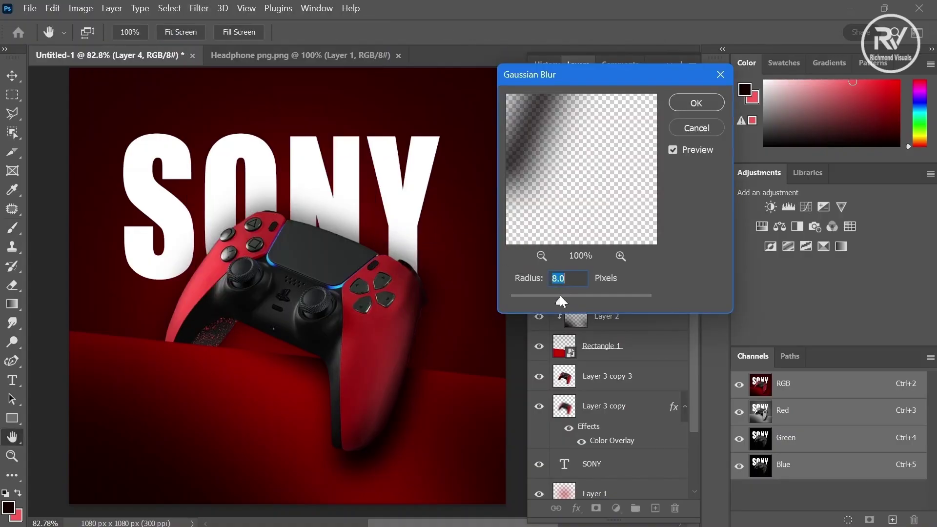
{"action": "left_click_drag", "start_coordinate": [566, 298], "coordinate": [575, 300]}
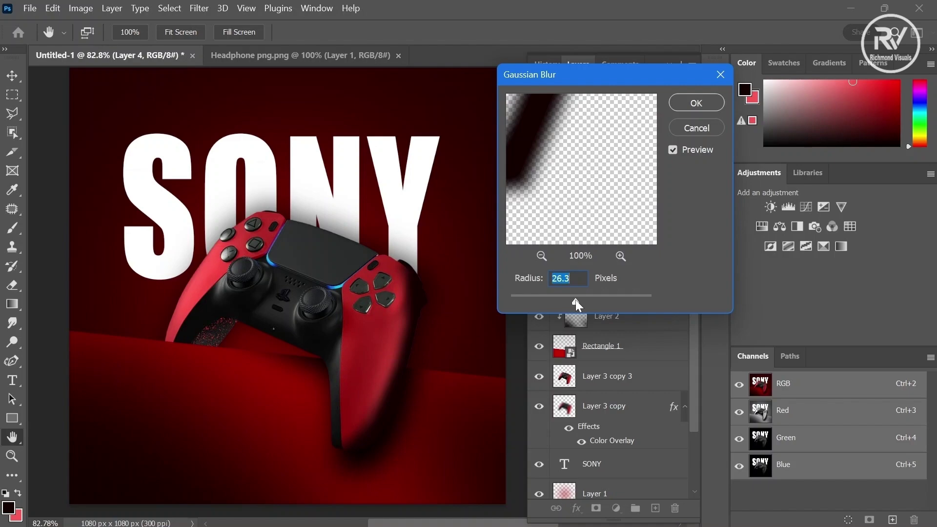
{"action": "left_click", "coordinate": [697, 103]}
{"action": "key", "text": "b"}
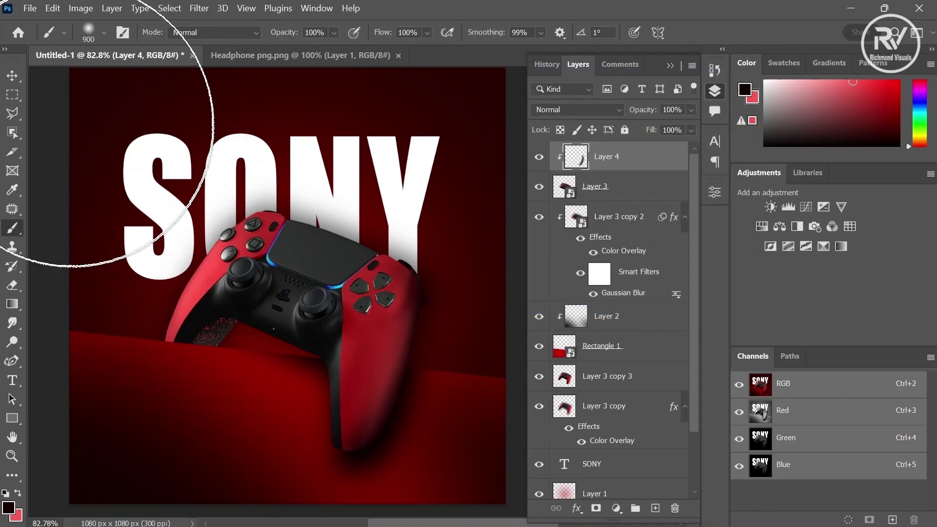
Add a new empty layer, Layer 5, above Layer 3 copy 3 and clip it to that layer.
{"action": "left_click", "coordinate": [12, 76]}
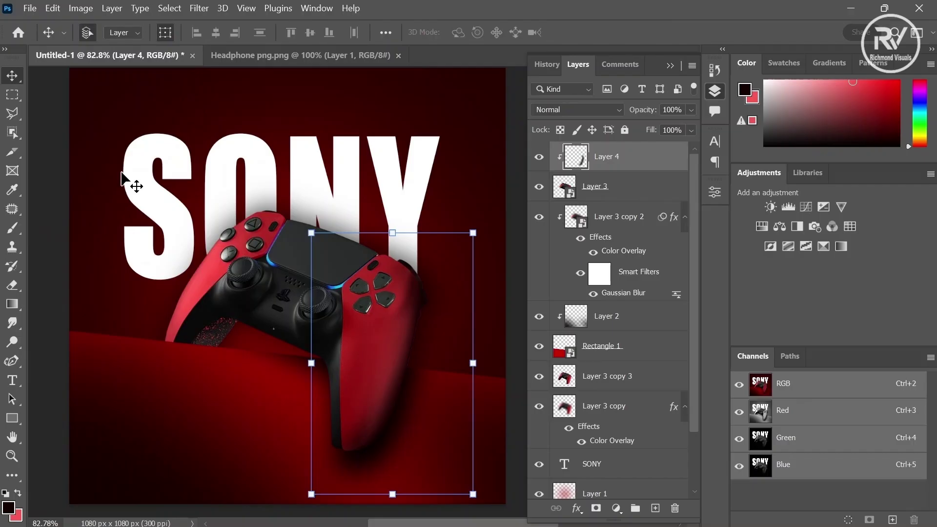
{"action": "left_click", "coordinate": [210, 342], "text": "ctrl"}
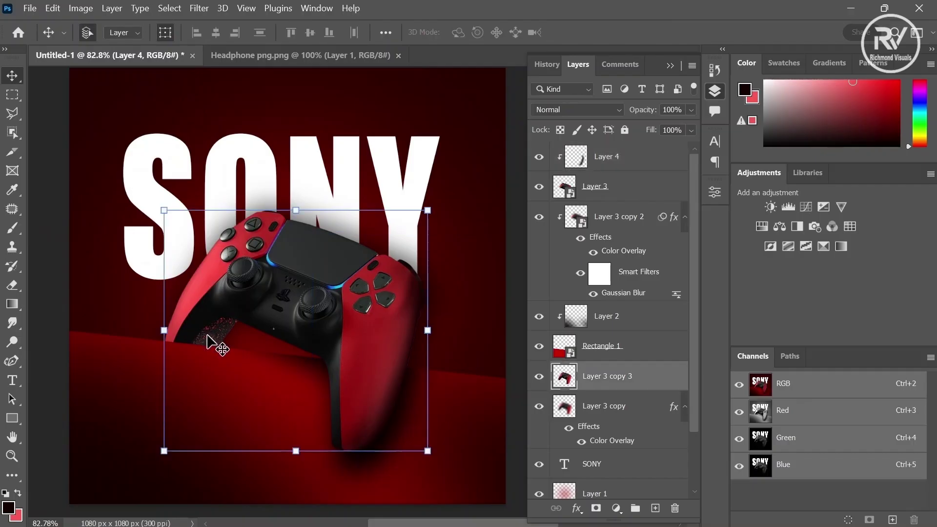
{"action": "left_click", "coordinate": [655, 508]}
{"action": "left_click_drag", "start_coordinate": [634, 392], "coordinate": [635, 388]}
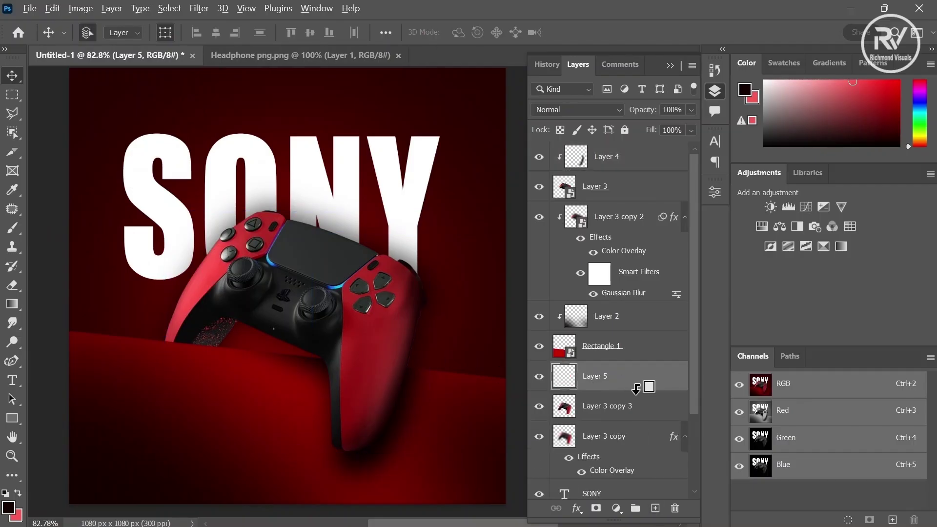
{"action": "left_click", "coordinate": [635, 388], "text": "alt"}
Outline a polygonal lasso selection around the lower end of the controller's left grip, where it meets the slanted base.
{"action": "left_click", "coordinate": [13, 113]}
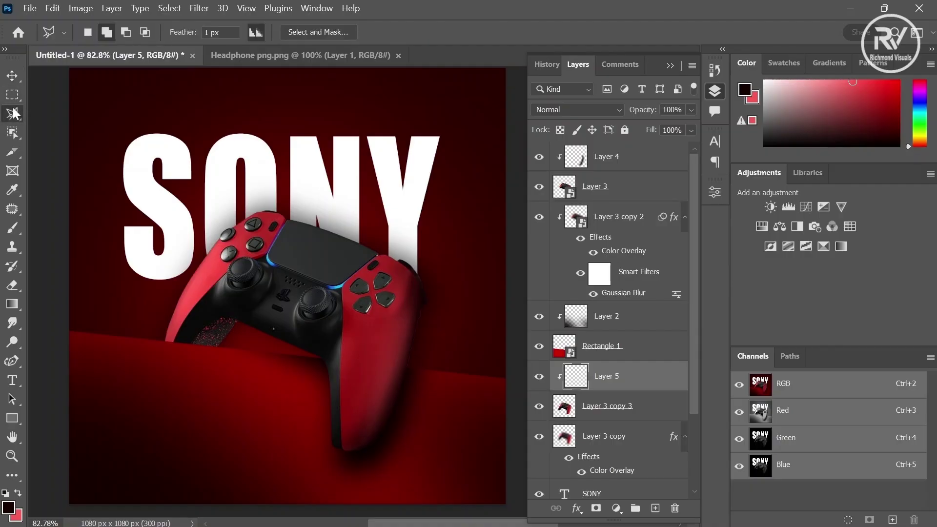
{"action": "left_click", "coordinate": [245, 327]}
{"action": "left_click", "coordinate": [209, 323]}
{"action": "left_click", "coordinate": [147, 335]}
{"action": "left_click", "coordinate": [171, 364]}
{"action": "left_click", "coordinate": [229, 361]}
{"action": "left_click", "coordinate": [245, 327]}
Brush black inside the left grip selection on Layer 5 and clear the selection.
{"action": "key", "text": "b"}
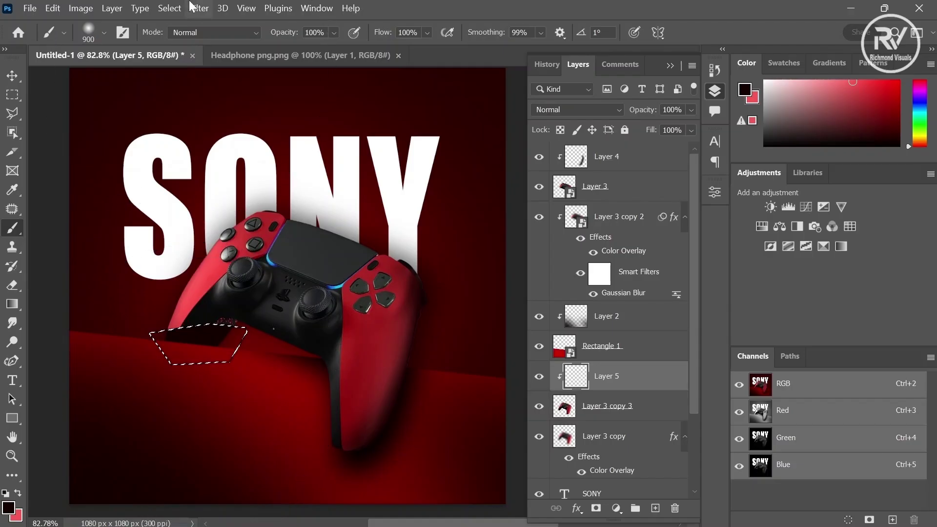
{"action": "left_click", "coordinate": [170, 8]}
{"action": "left_click", "coordinate": [187, 38]}
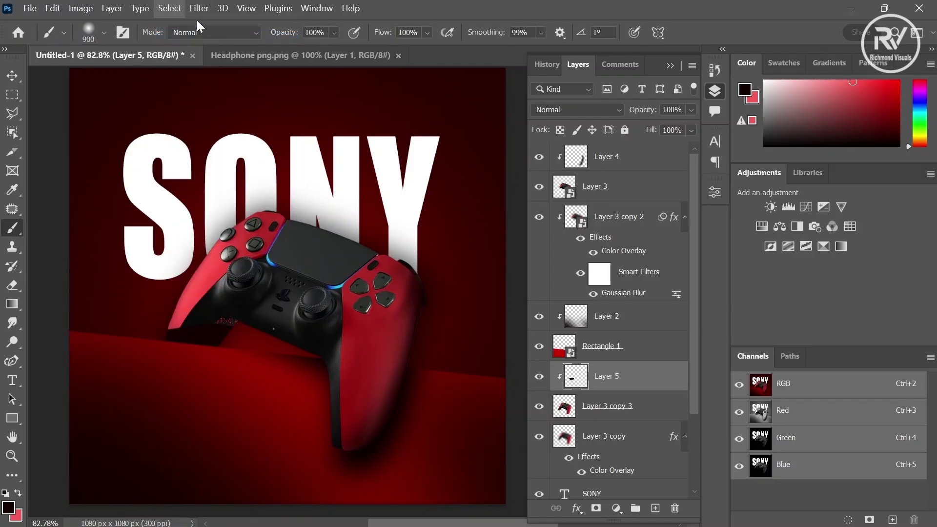
Apply a Gaussian Blur of 13.9 pixels to the black shading on Layer 5.
{"action": "left_click", "coordinate": [198, 8]}
{"action": "mouse_move", "coordinate": [263, 187]}
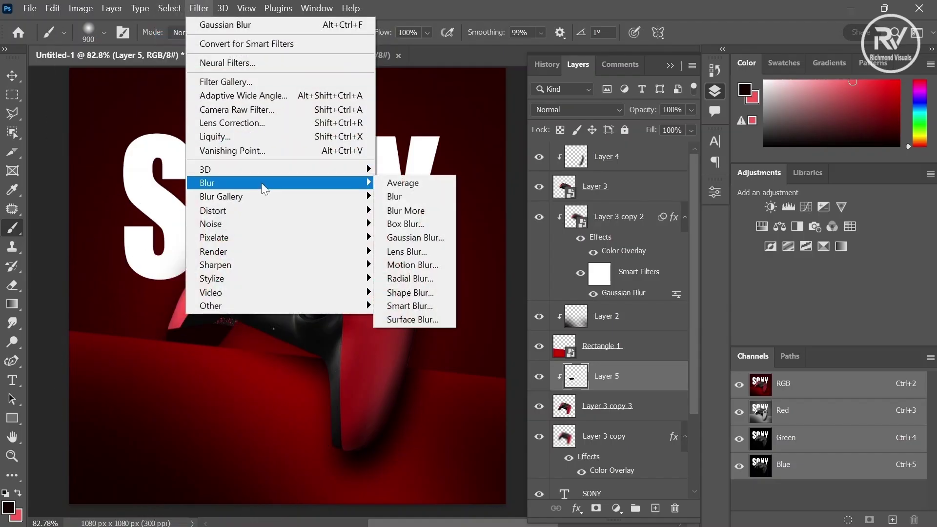
{"action": "left_click", "coordinate": [433, 238]}
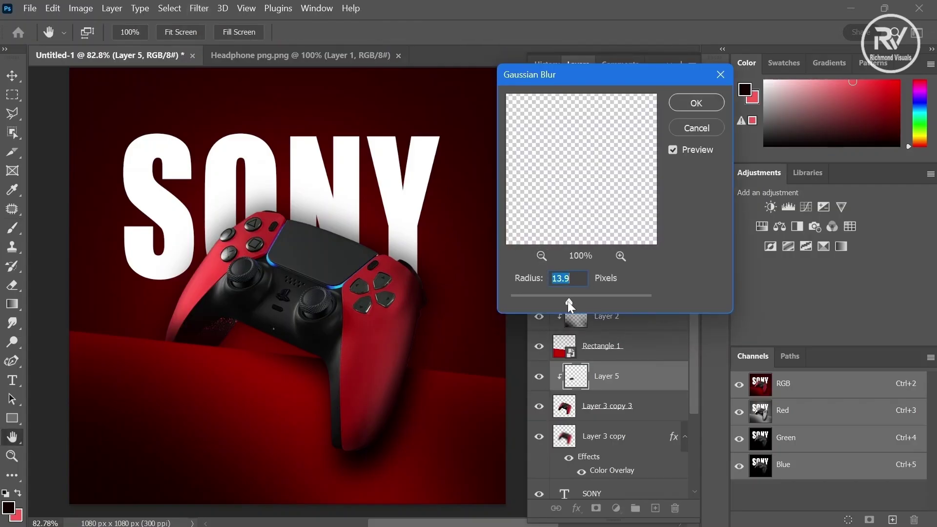
{"action": "left_click", "coordinate": [704, 105]}
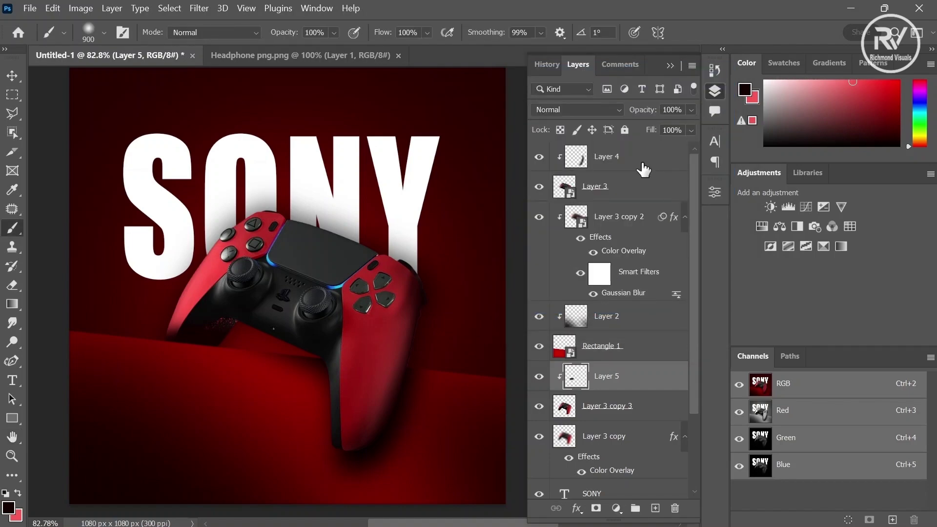
Add the text "PlayStation 5 DualSense" above the SONY lettering as a new layer on top of Layer 4.
{"action": "left_click", "coordinate": [661, 157]}
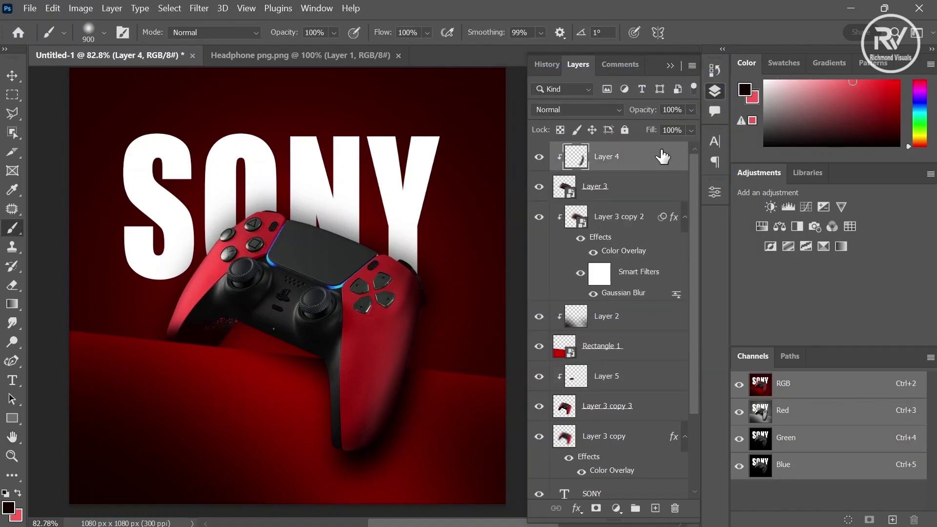
{"action": "left_click", "coordinate": [14, 384]}
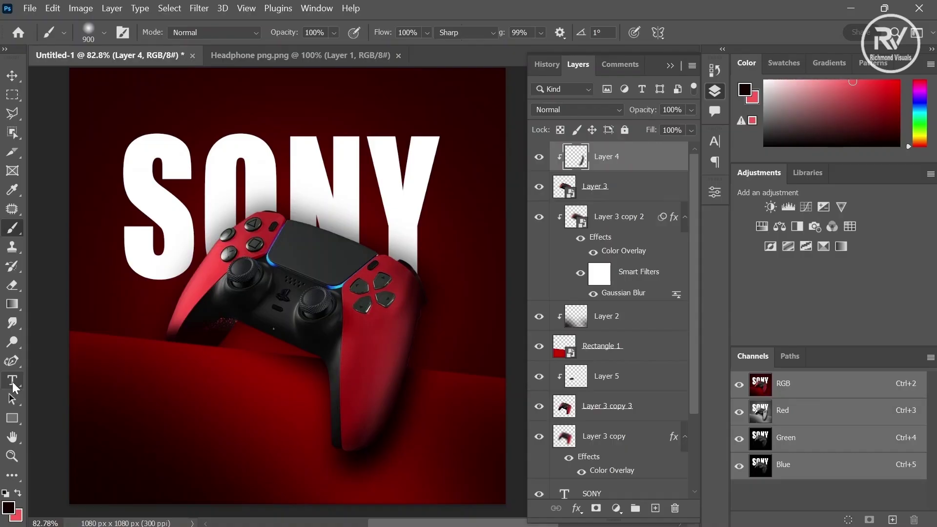
{"action": "left_click", "coordinate": [189, 114]}
{"action": "type", "text": "PlayStation 5"}
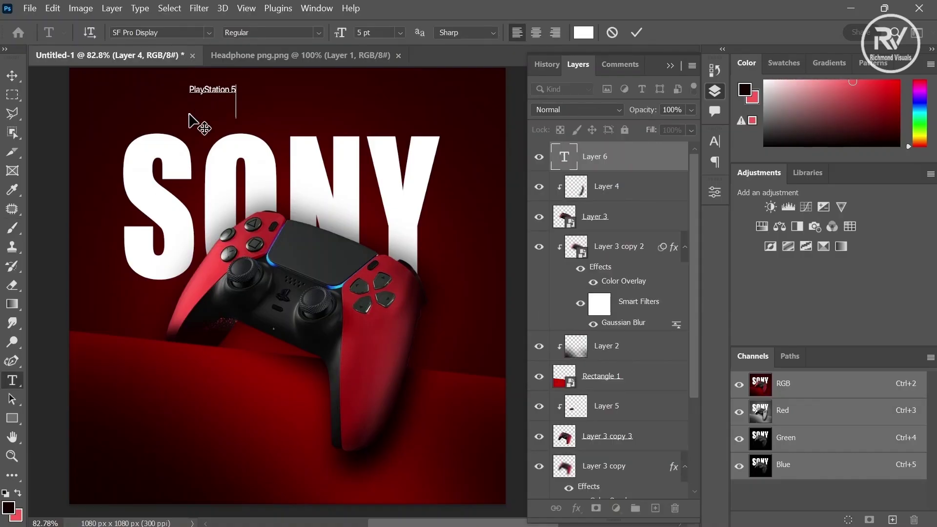
{"action": "type", "text": " DualSense"}
{"action": "key", "text": "ctrl+Return"}
Move the "PlayStation 5 DualSense" text down and to the right so it sits centred just above SONY.
{"action": "key", "text": "v"}
{"action": "key", "text": "shift+Down"}
{"action": "key", "text": "shift+Down"}
{"action": "key", "text": "shift+Down"}
{"action": "key", "text": "shift+Down"}
{"action": "key", "text": "shift+Down"}
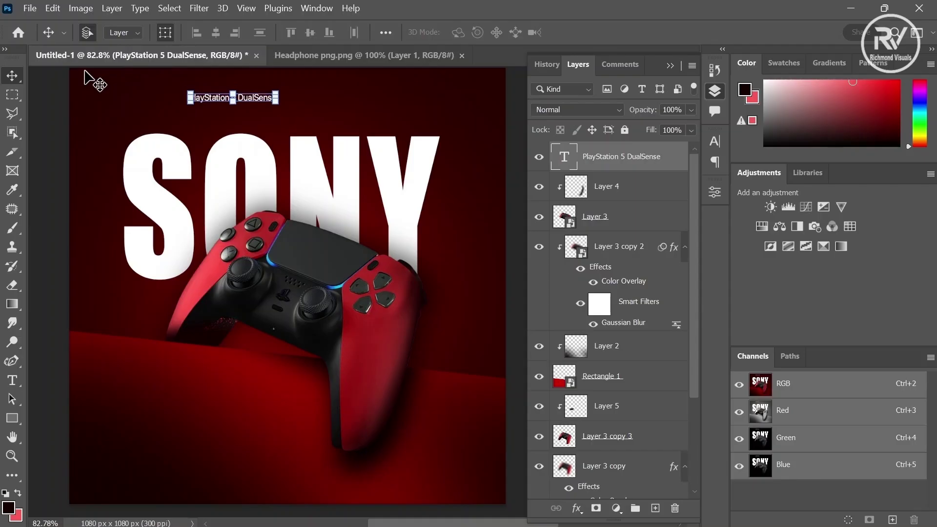
{"action": "key", "text": "shift+Right"}
{"action": "key", "text": "shift+Right"}
{"action": "key", "text": "shift+Right"}
{"action": "key", "text": "shift+Right"}
{"action": "key", "text": "shift+Right"}
{"action": "key", "text": "shift+Right"}
{"action": "key", "text": "shift+Right"}
{"action": "key", "text": "shift+Right"}
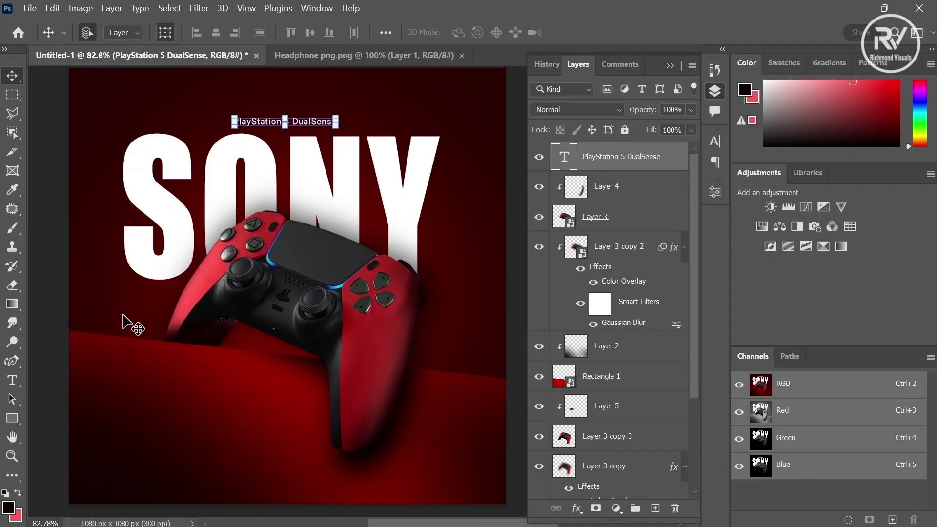
Add the three-line text "Level up your game with the PlayStation 5 DualSense" on the slanted base, left of the controller's right grip.
{"action": "left_click_drag", "start_coordinate": [17, 374], "coordinate": [67, 379]}
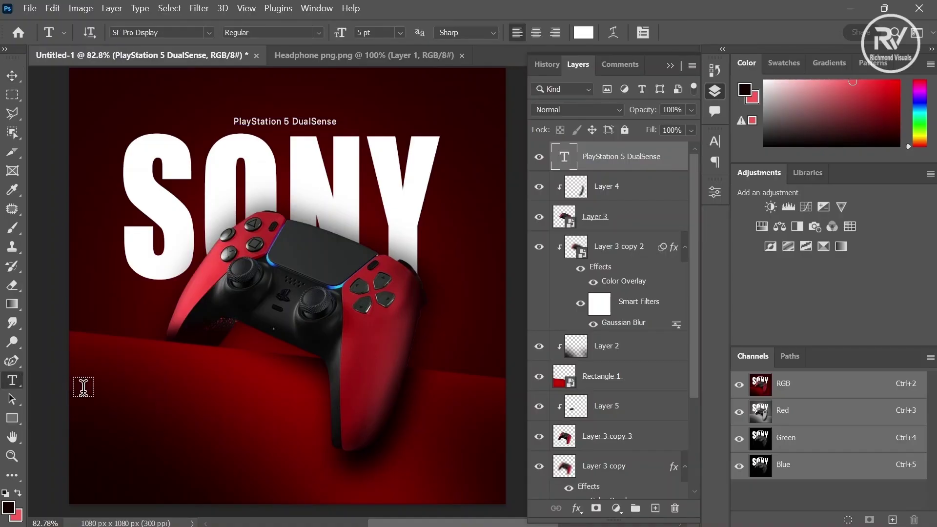
{"action": "left_click", "coordinate": [139, 406]}
{"action": "type", "text": "Level up your game"}
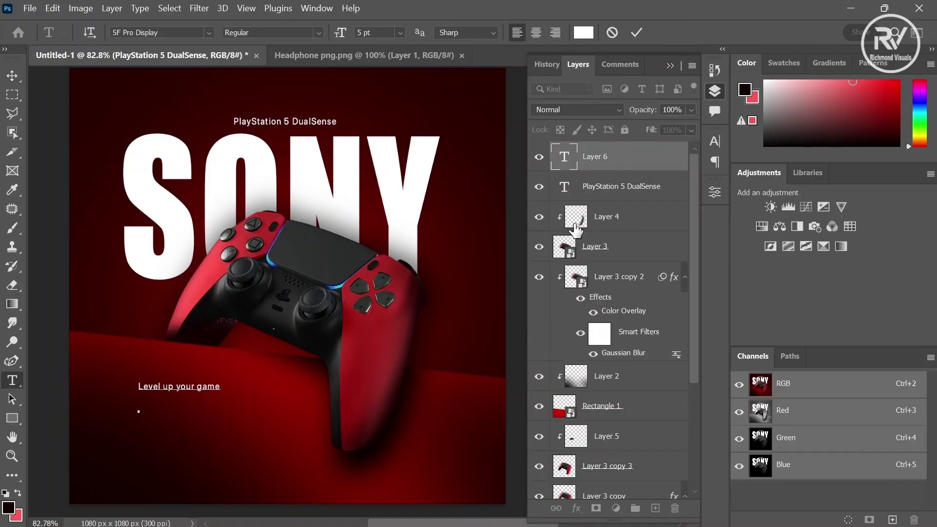
{"action": "key", "text": "Return"}
{"action": "type", "text": "with the PlayStation"}
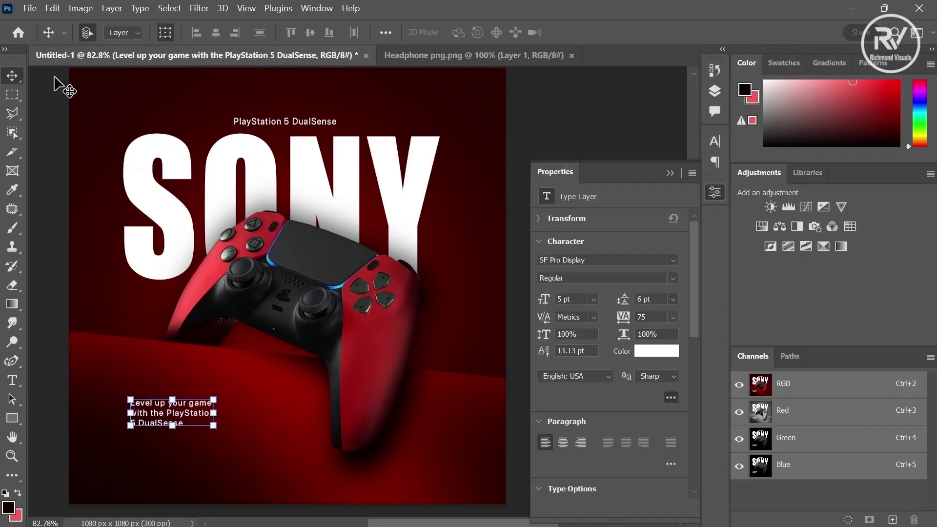
Nudge the "Level up your game" text slightly down on the base.
{"action": "key", "text": "shift+Right"}
{"action": "key", "text": "shift+Down"}
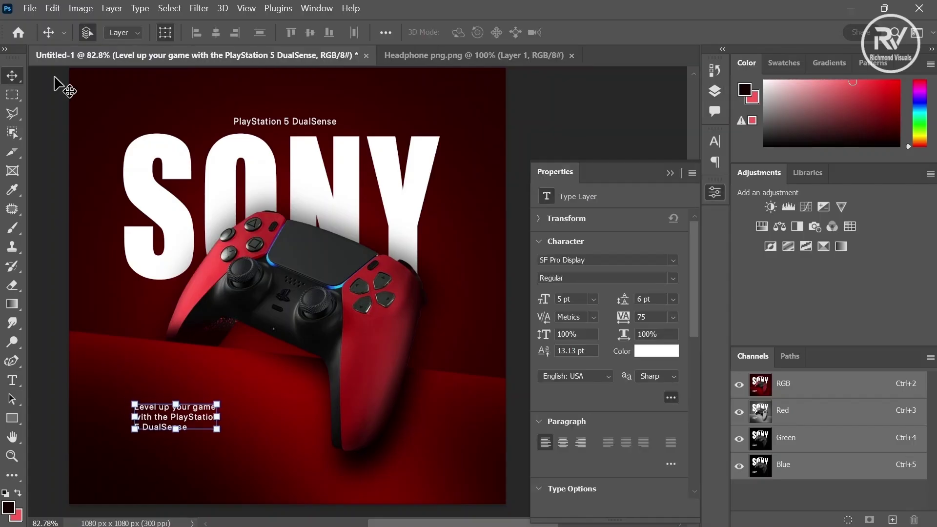
{"action": "key", "text": "shift+Left"}
{"action": "key", "text": "shift+Left"}
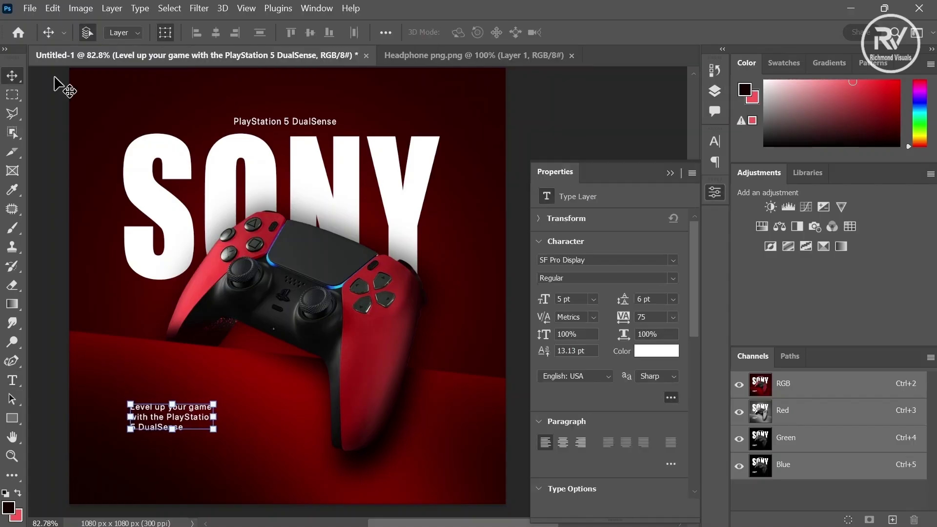
Add a Hue/Saturation adjustment layer above all layers with Saturation +30 and shift its hue slightly.
{"action": "left_click", "coordinate": [712, 93]}
{"action": "left_click", "coordinate": [714, 93]}
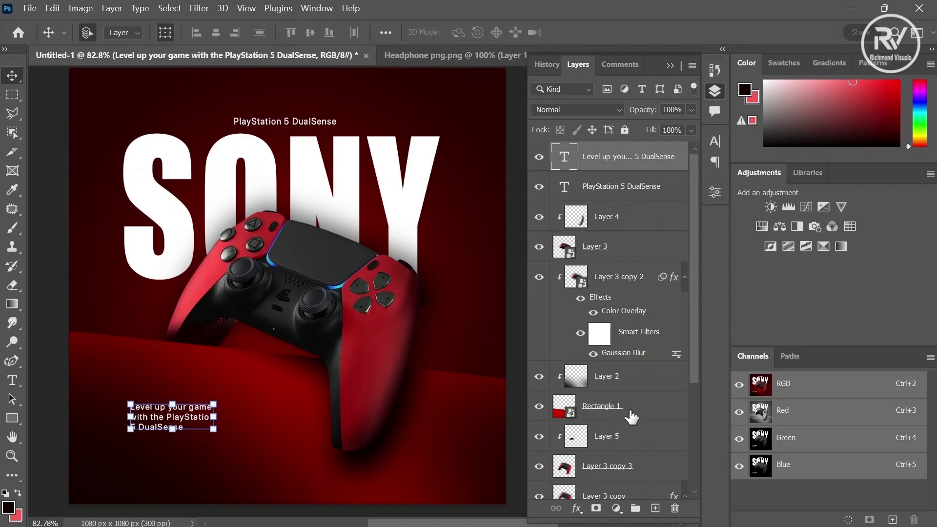
{"action": "left_click", "coordinate": [616, 509]}
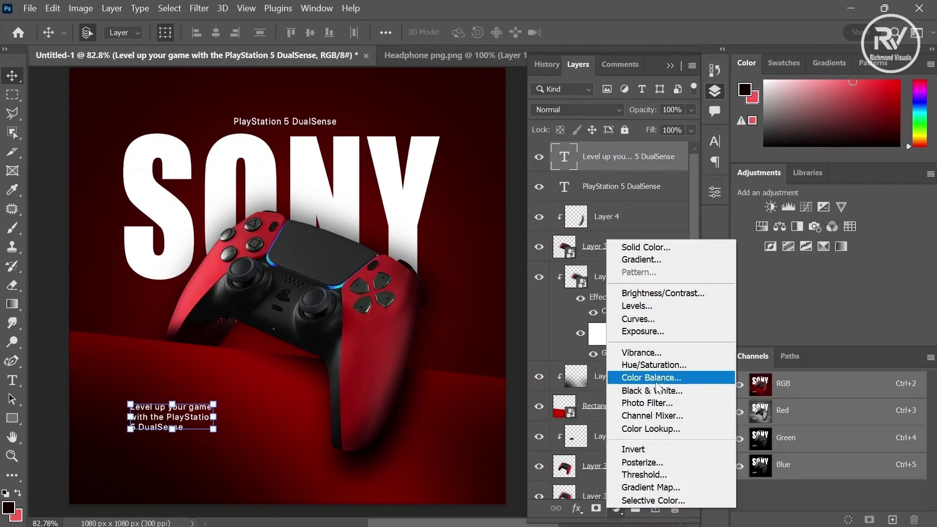
{"action": "left_click", "coordinate": [667, 366]}
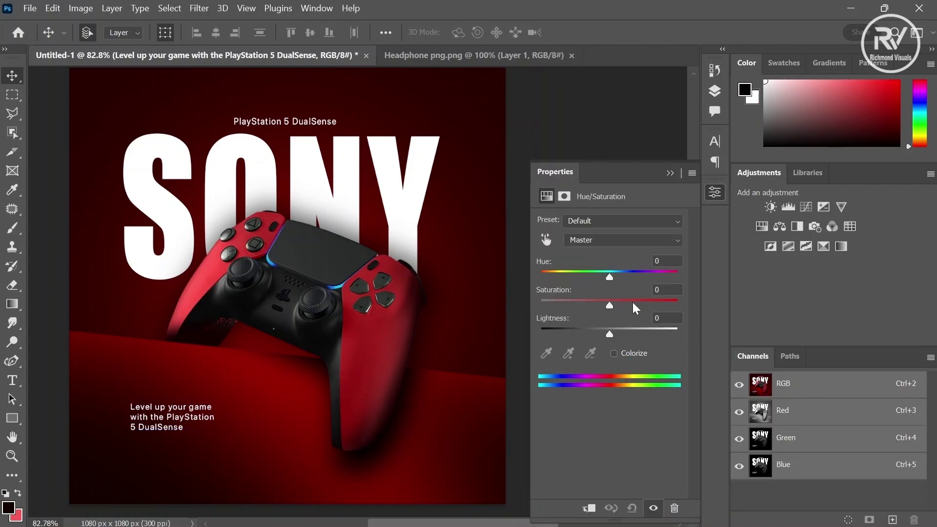
{"action": "left_click", "coordinate": [630, 300]}
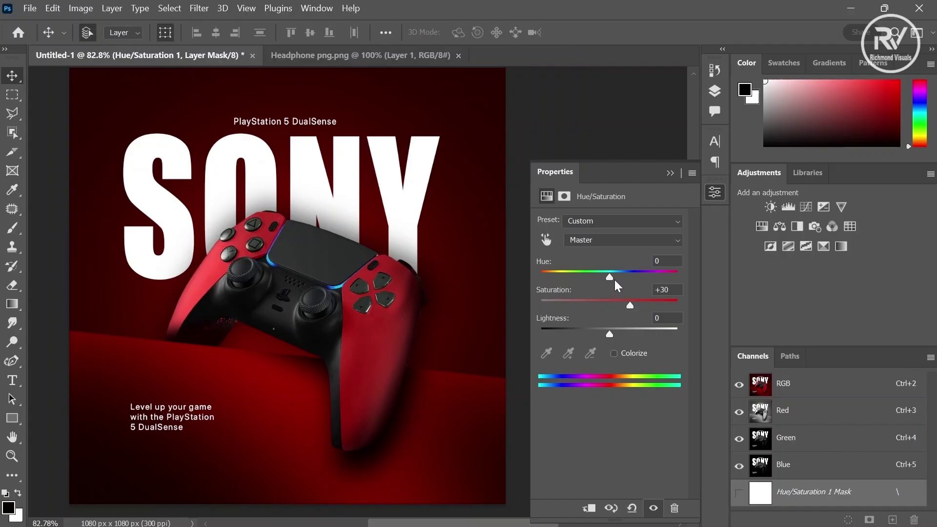
{"action": "mouse_move", "coordinate": [608, 277]}
{"action": "left_mouse_down"}
{"action": "mouse_move", "coordinate": [529, 274]}
{"action": "mouse_move", "coordinate": [683, 276]}
{"action": "mouse_move", "coordinate": [614, 274]}
{"action": "left_mouse_up"}
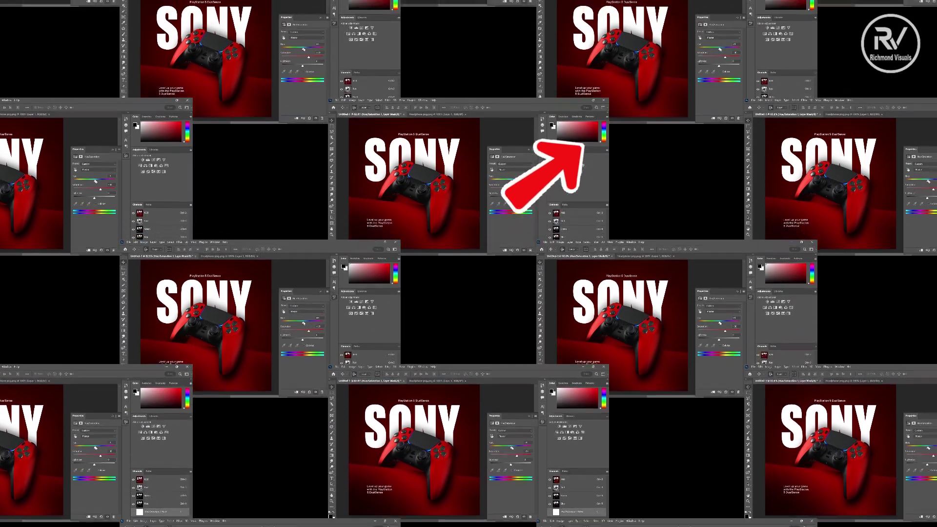